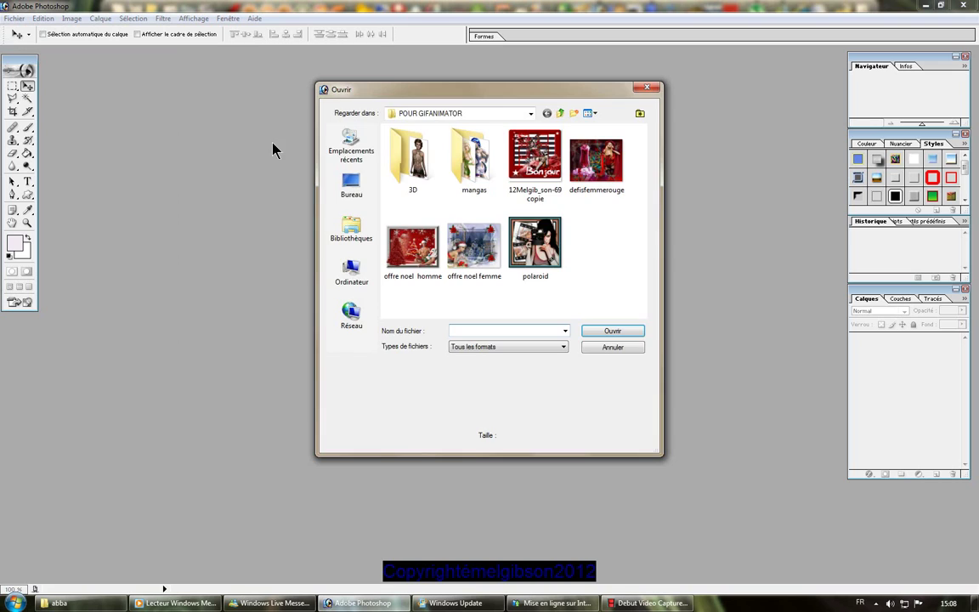
# - Open the red rose texture nature_31476 from the COMMUNAUTE1\OUTIL CREATION\TEXTURE\FLEUR folder on drive E
pyautogui.click(561, 114)
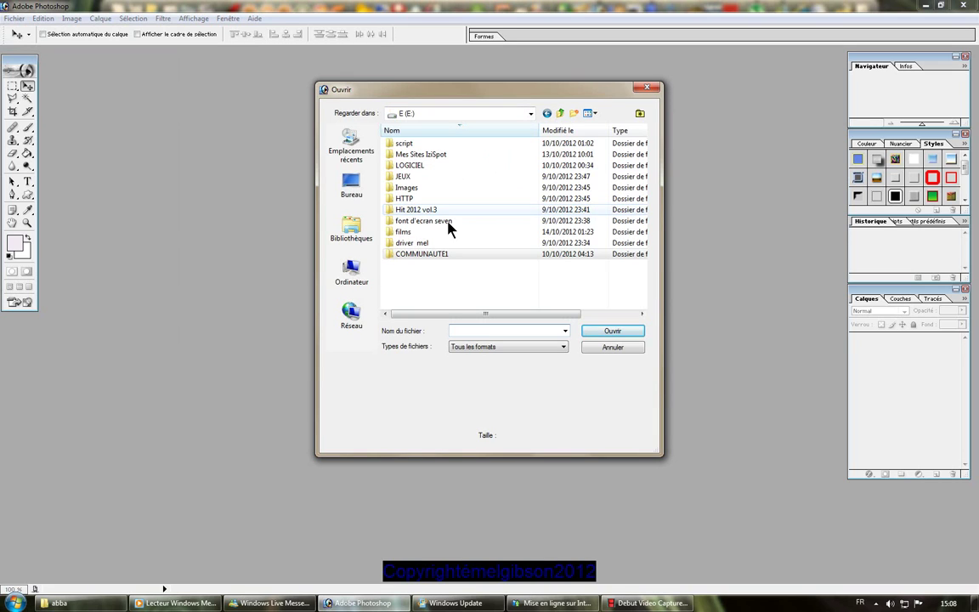
pyautogui.doubleClick(433, 254)
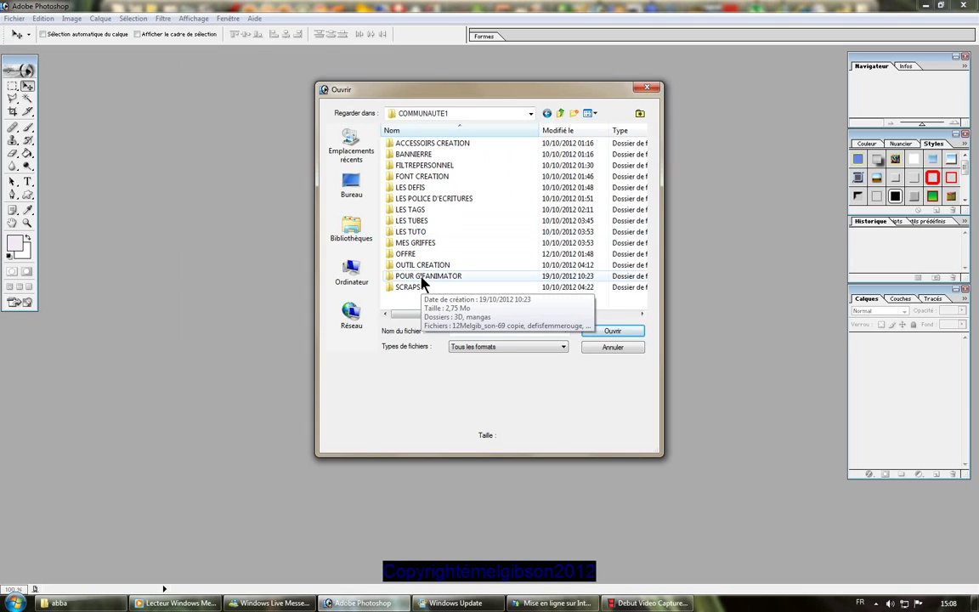
pyautogui.doubleClick(422, 266)
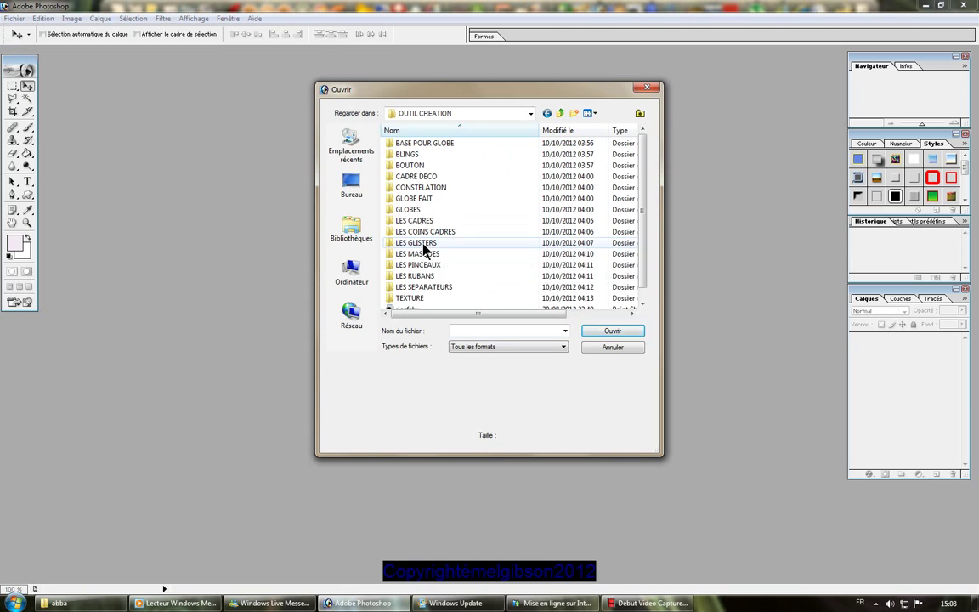
pyautogui.scroll(-2, 421, 255)
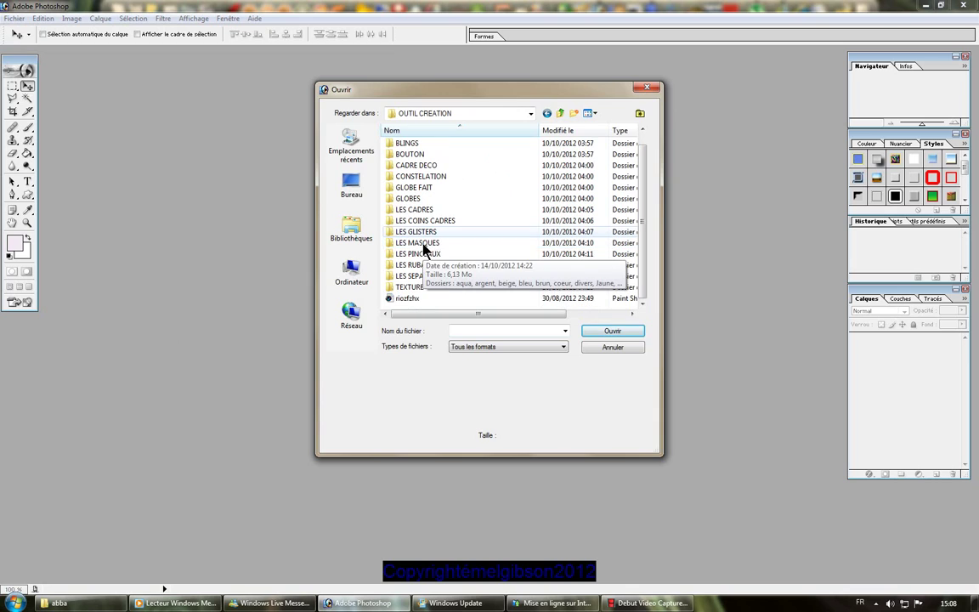
pyautogui.doubleClick(411, 288)
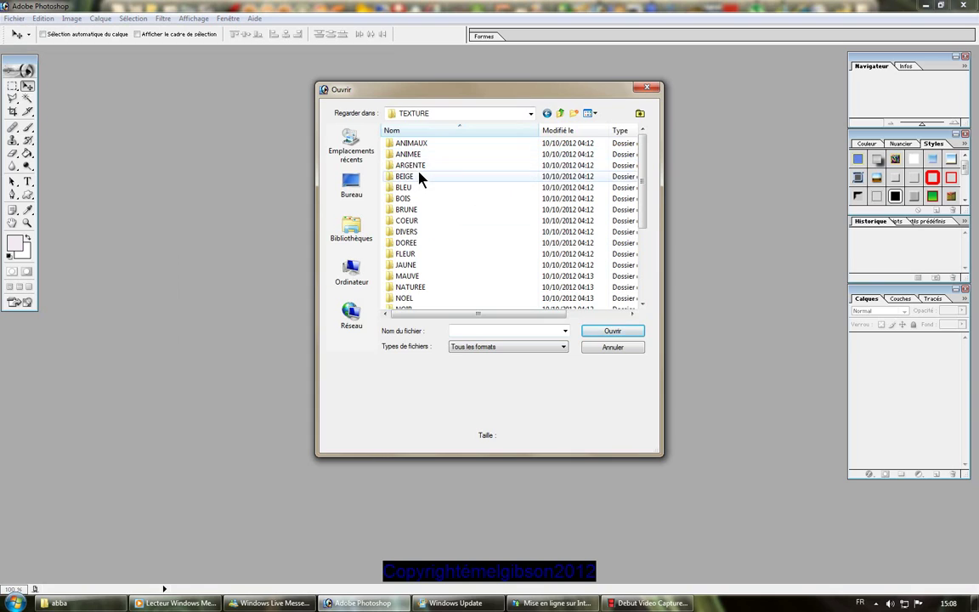
pyautogui.click(412, 256)
pyautogui.doubleClick(414, 257)
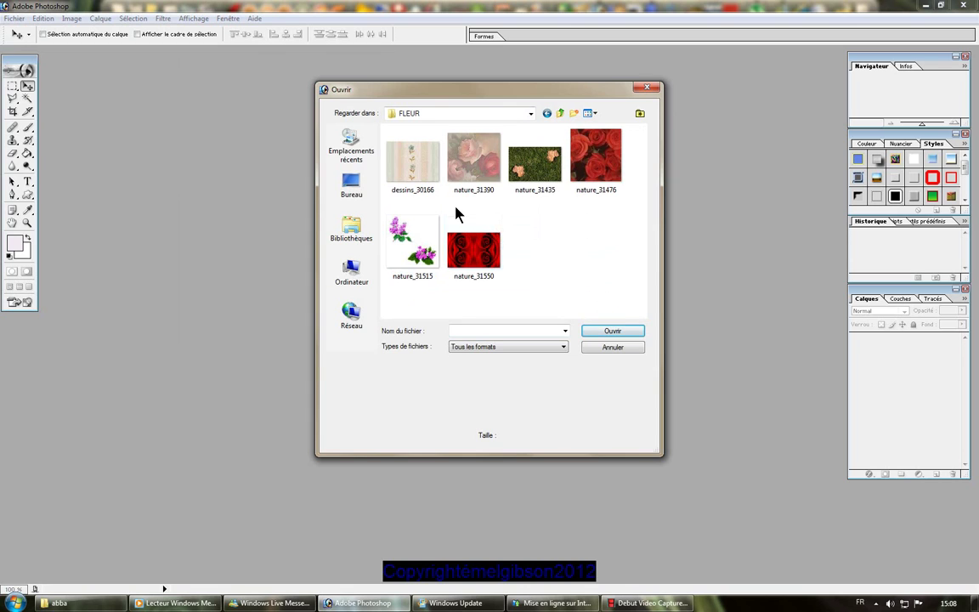
pyautogui.doubleClick(595, 165)
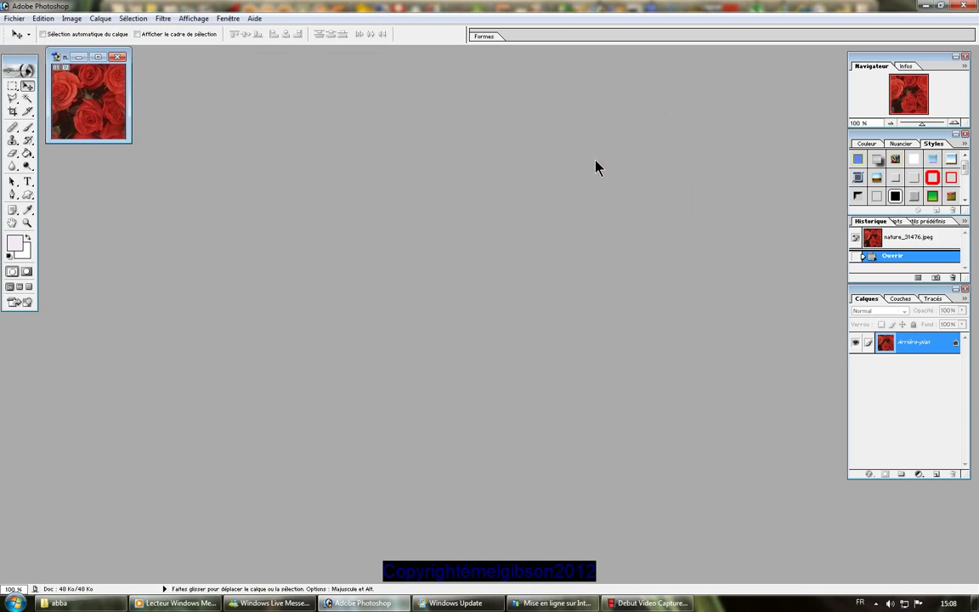
# - Define the rose image as a pattern under its default name and close the image
pyautogui.click(44, 19)
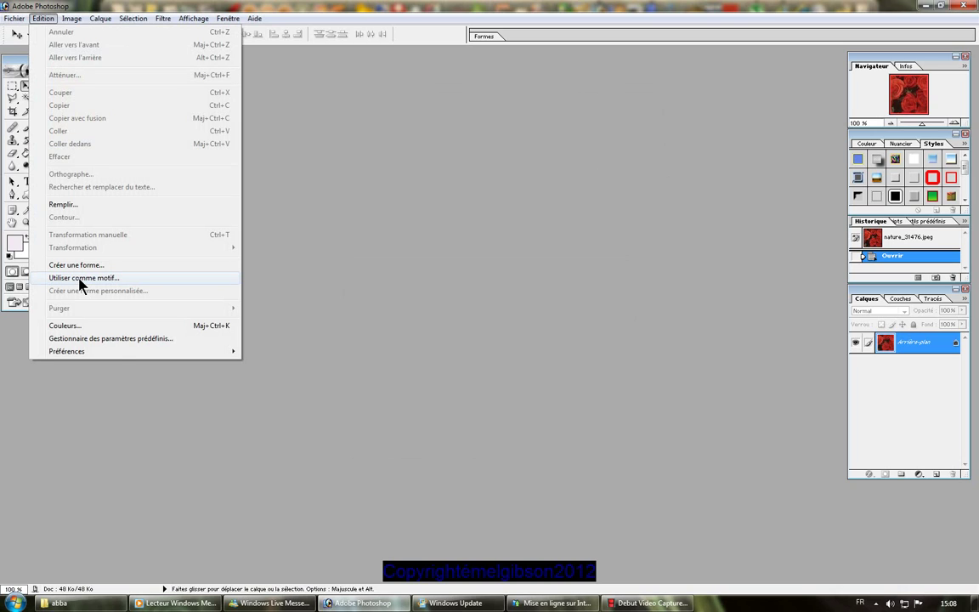
pyautogui.click(81, 278)
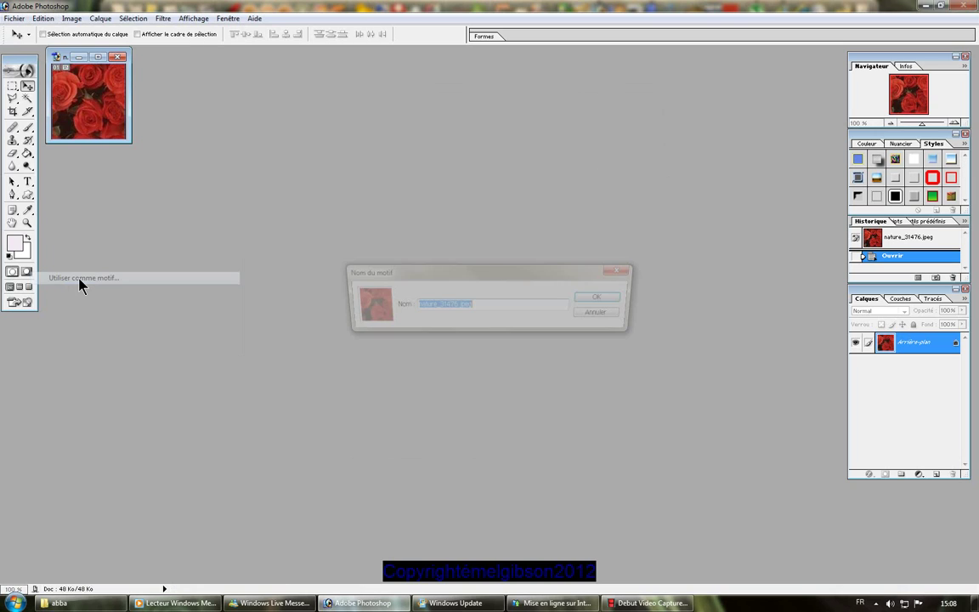
pyautogui.click(593, 302)
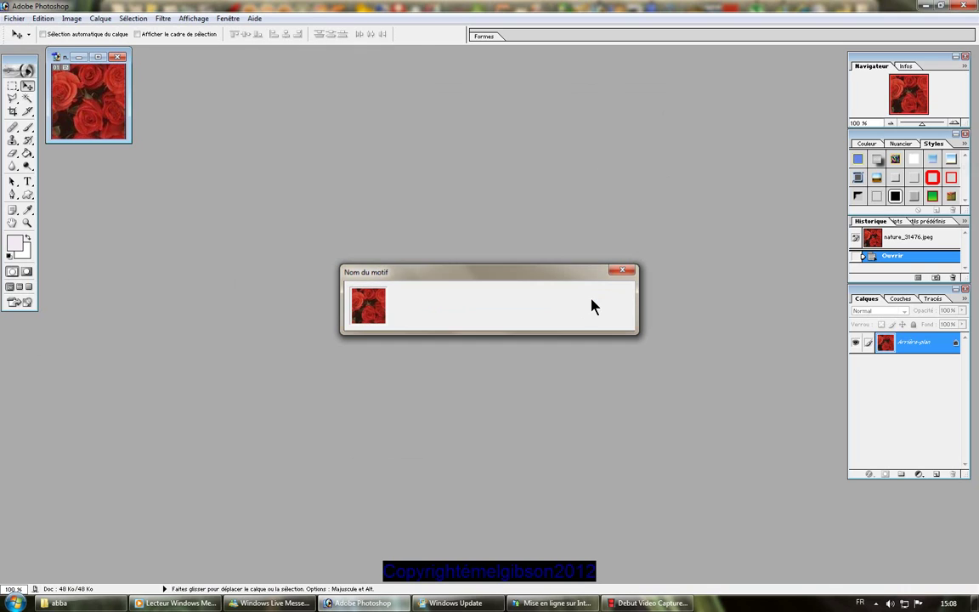
pyautogui.click(118, 57)
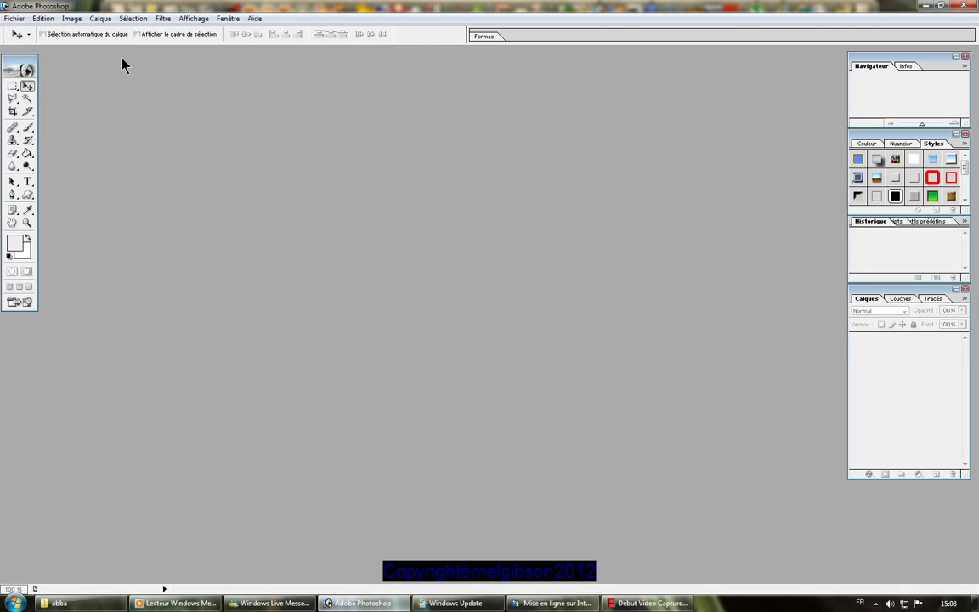
# - Create a new 500 by 500 pixel RGB document with a transparent background and shift its window away from the tools
pyautogui.click(13, 18)
pyautogui.press('Escape')
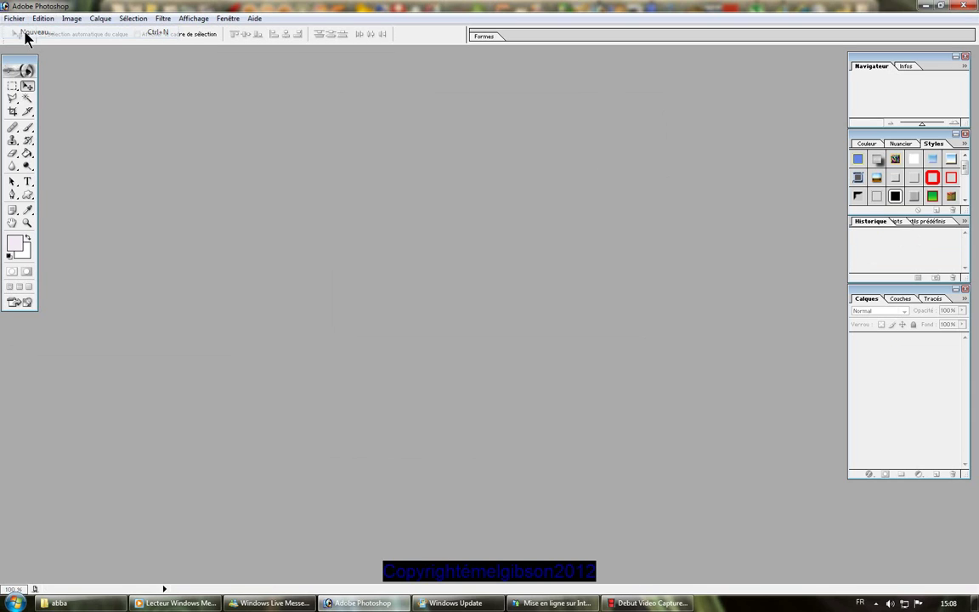
pyautogui.press('Tab')
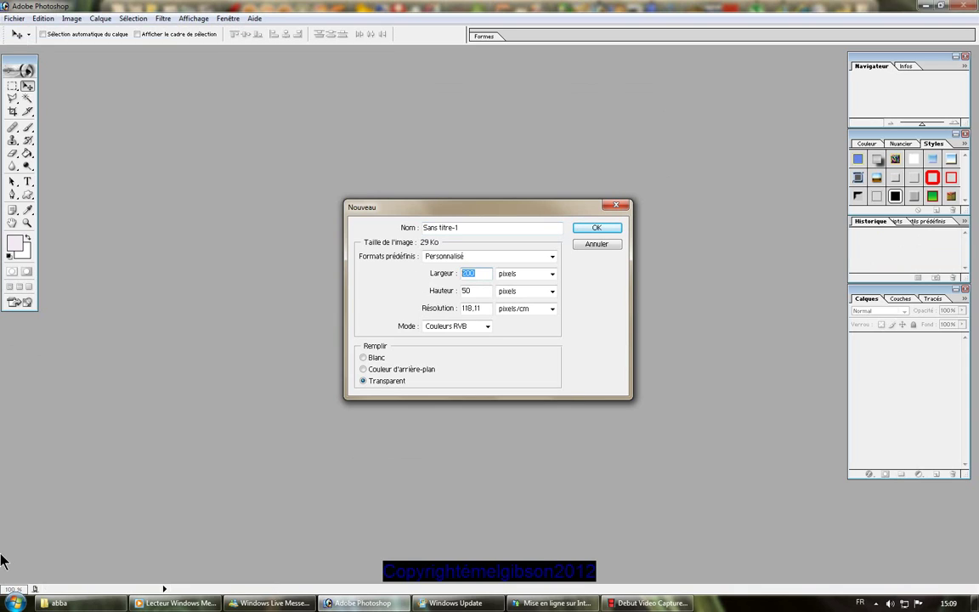
pyautogui.write('500')
pyautogui.press('Tab')
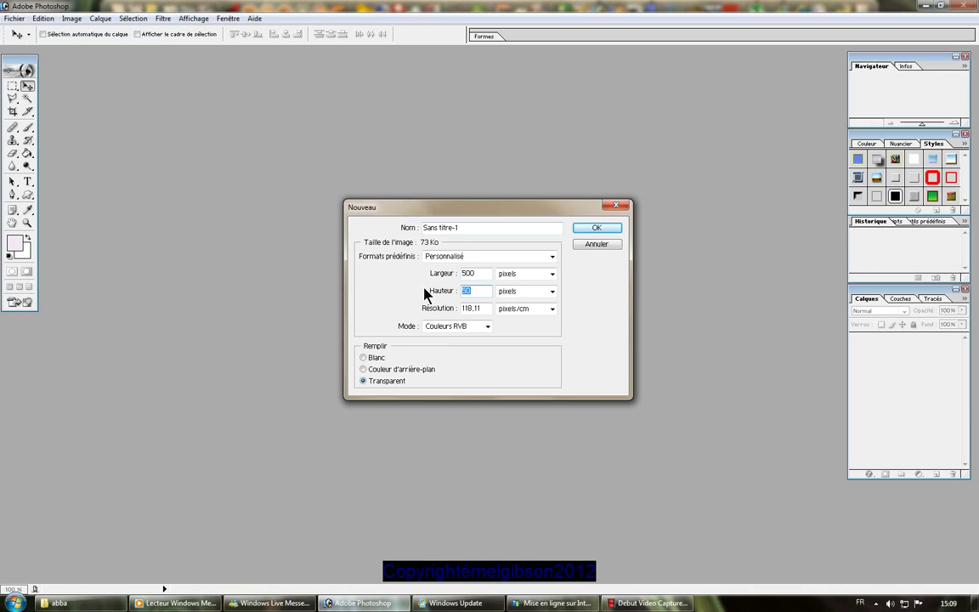
pyautogui.write('500')
pyautogui.press('Return')
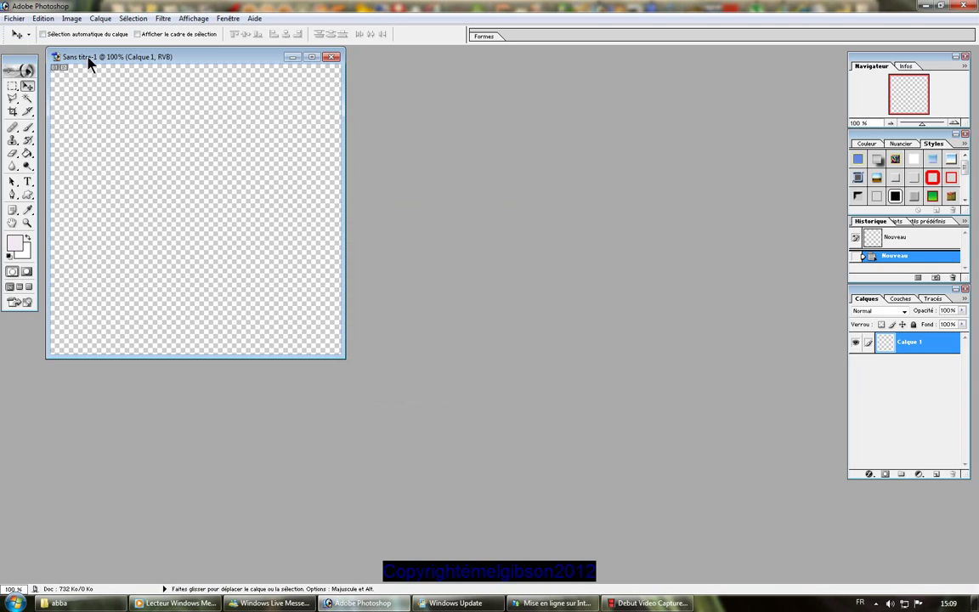
pyautogui.moveTo(96, 58); pyautogui.dragTo(133, 103)
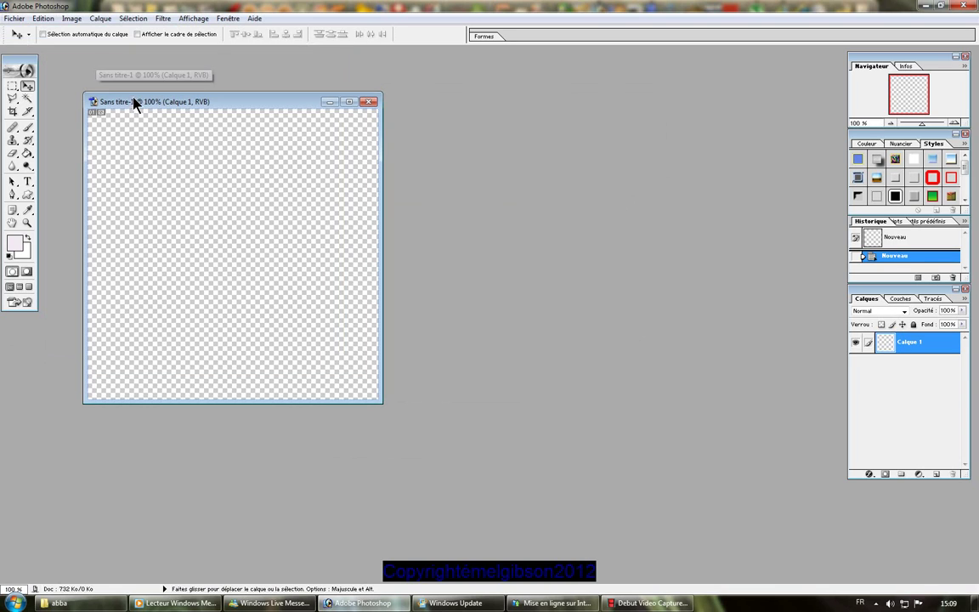
# - Fill the blank canvas with the red rose pattern using the Paint Bucket set to pattern fill
pyautogui.click(28, 153)
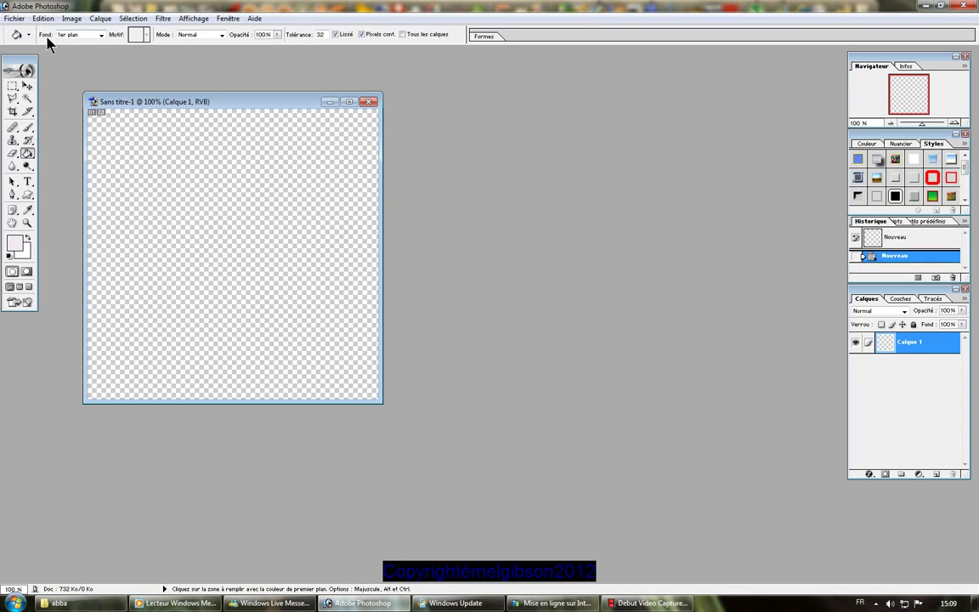
pyautogui.click(99, 36)
pyautogui.click(88, 51)
pyautogui.click(148, 37)
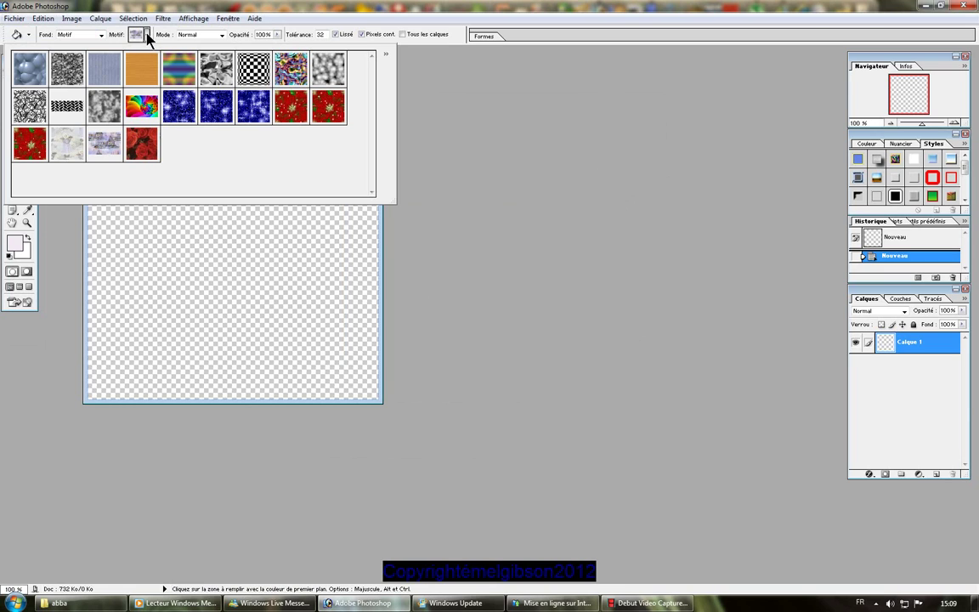
pyautogui.click(143, 147)
pyautogui.doubleClick(150, 146)
pyautogui.click(149, 141)
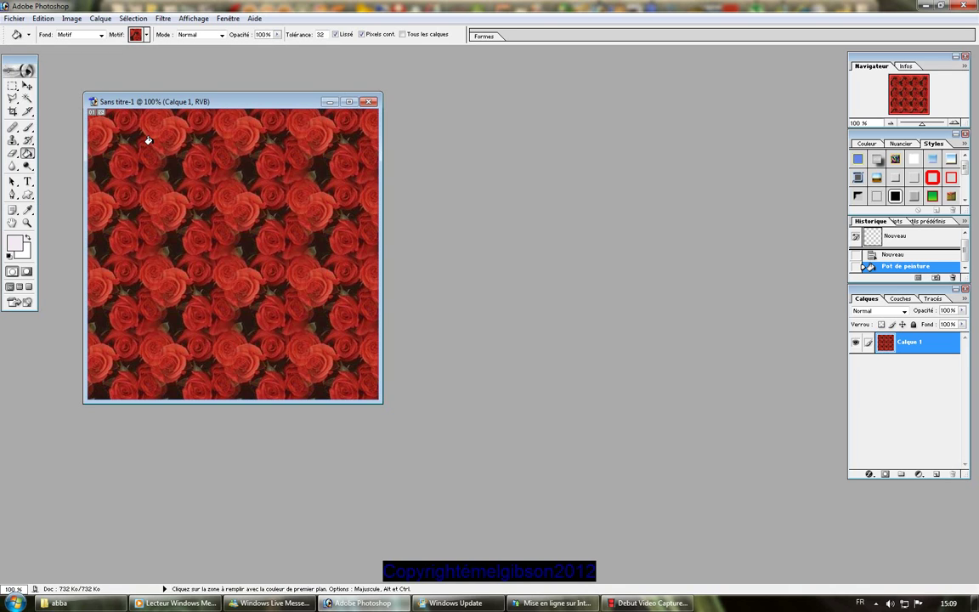
# - Cut out the canvas centre with a rectangular selection, leaving a narrow rose border on all sides, and deselect
pyautogui.click(14, 88)
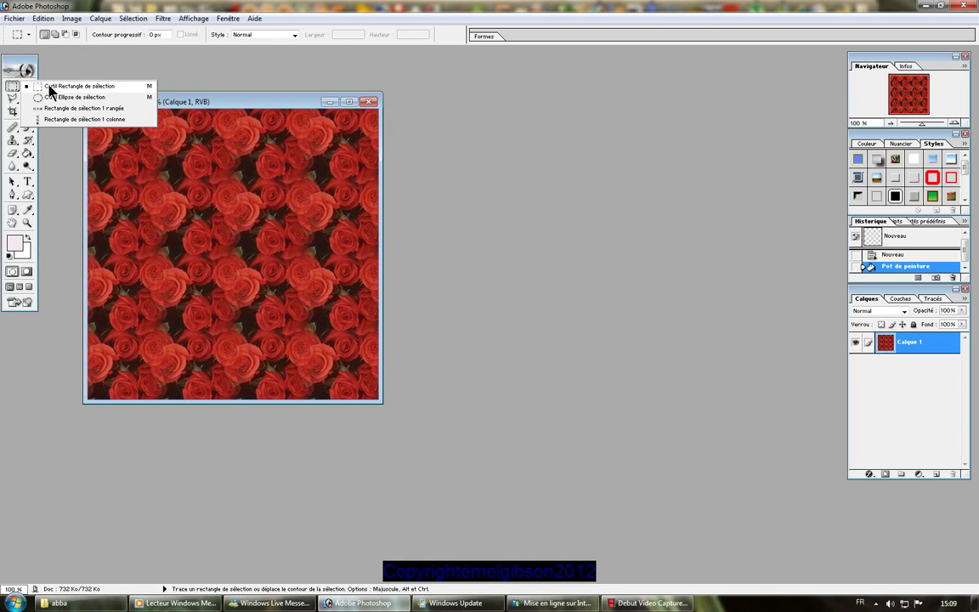
pyautogui.click(51, 89)
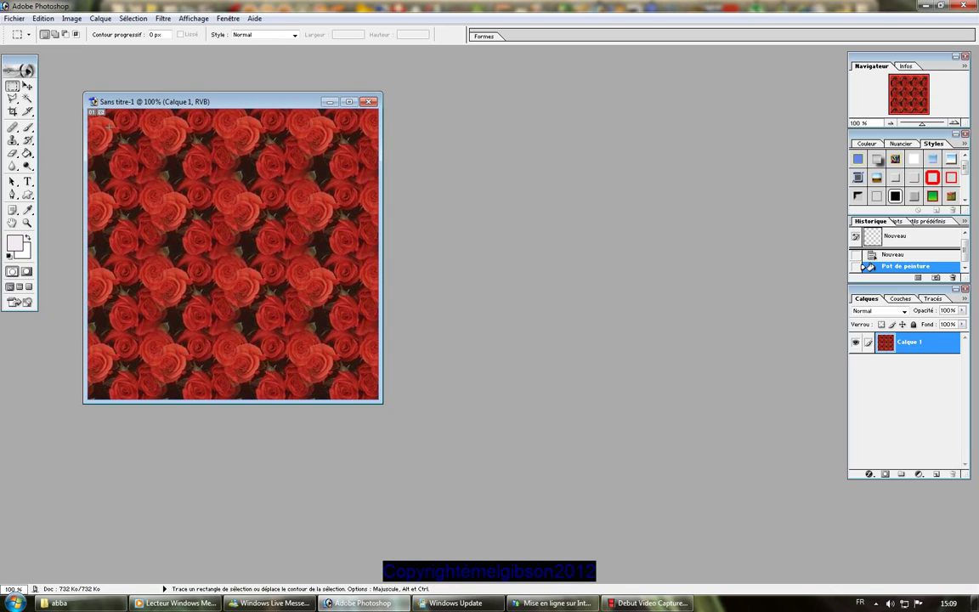
pyautogui.moveTo(332, 359); pyautogui.dragTo(353, 379)
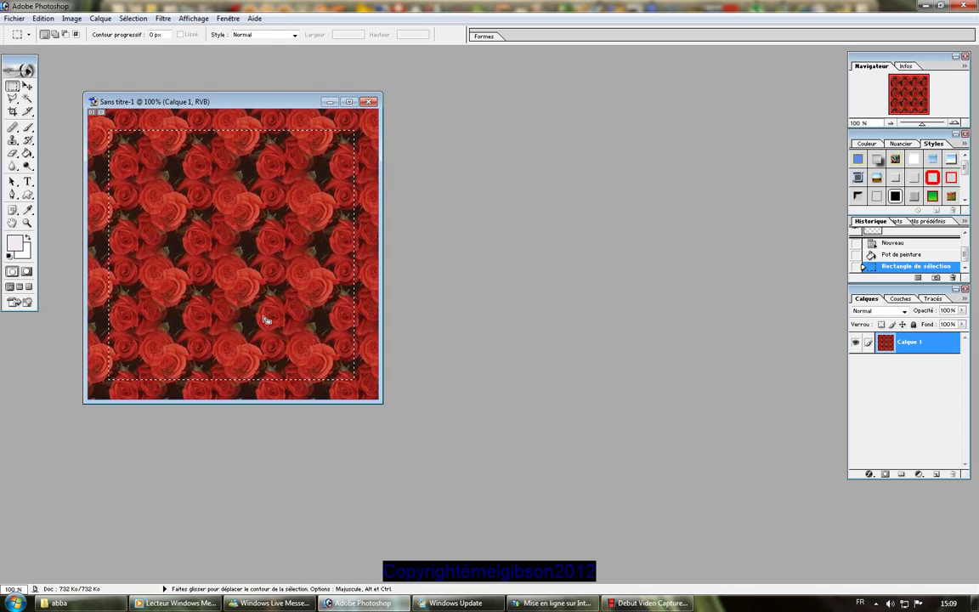
pyautogui.press('Delete')
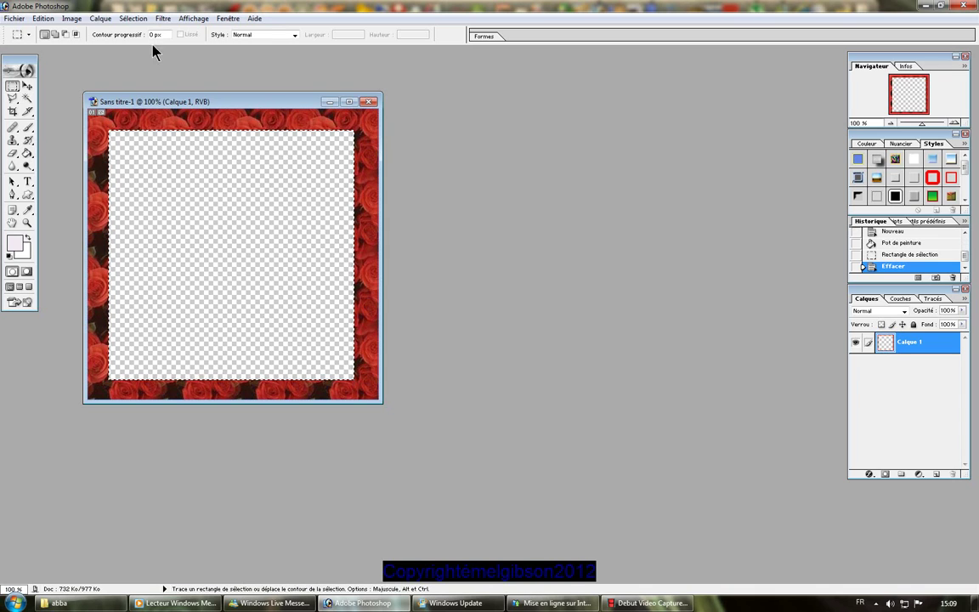
pyautogui.click(143, 22)
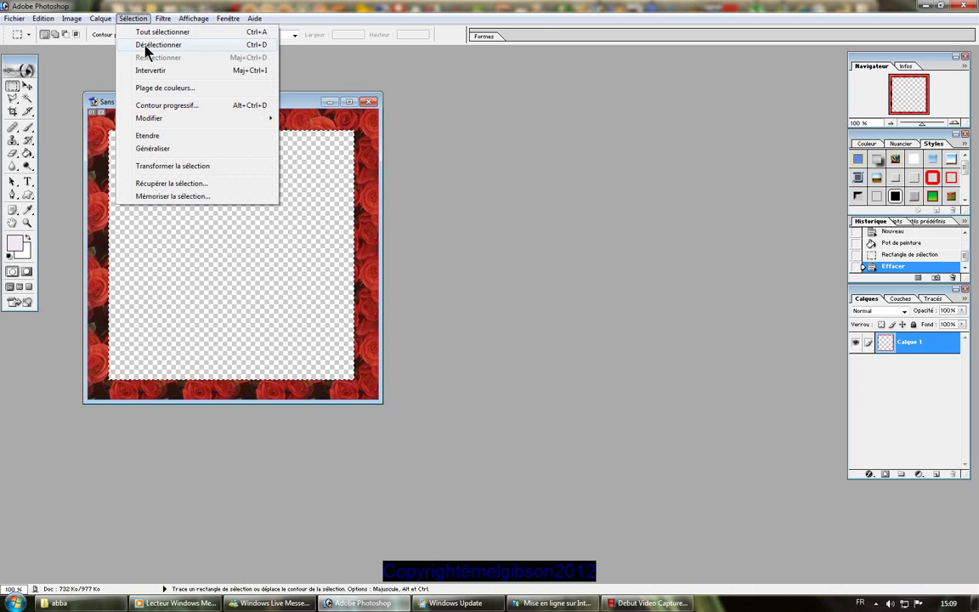
pyautogui.click(143, 47)
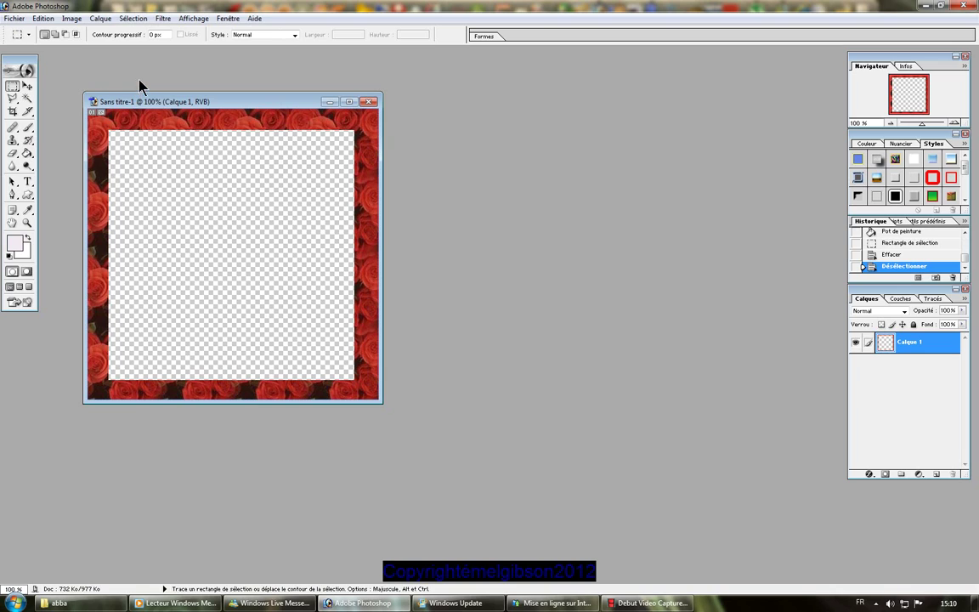
# - Start the Filters Unlimited 2.0 filter on the rose border and choose the Buttons & Frames category
pyautogui.click(163, 19)
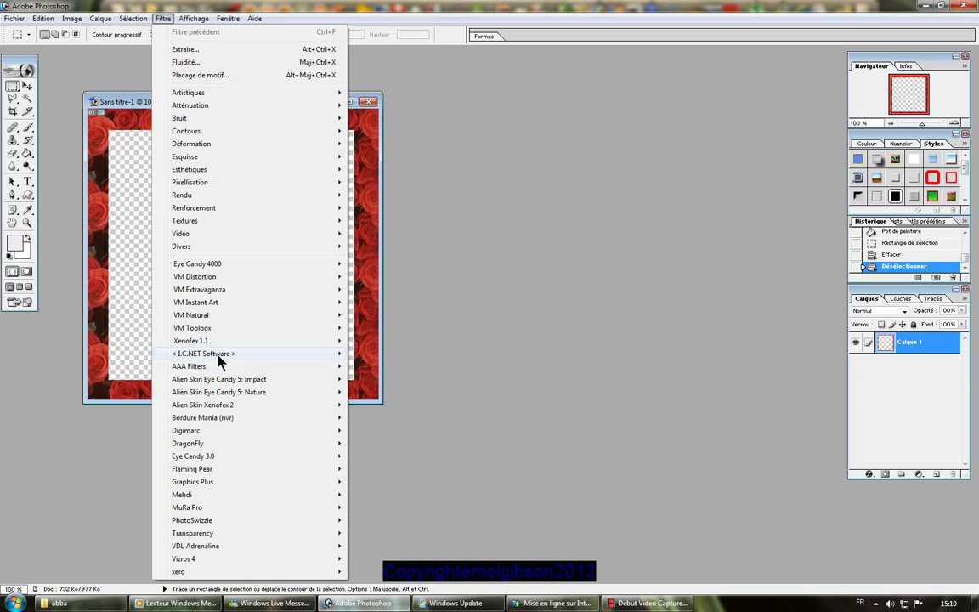
pyautogui.moveTo(217, 356)
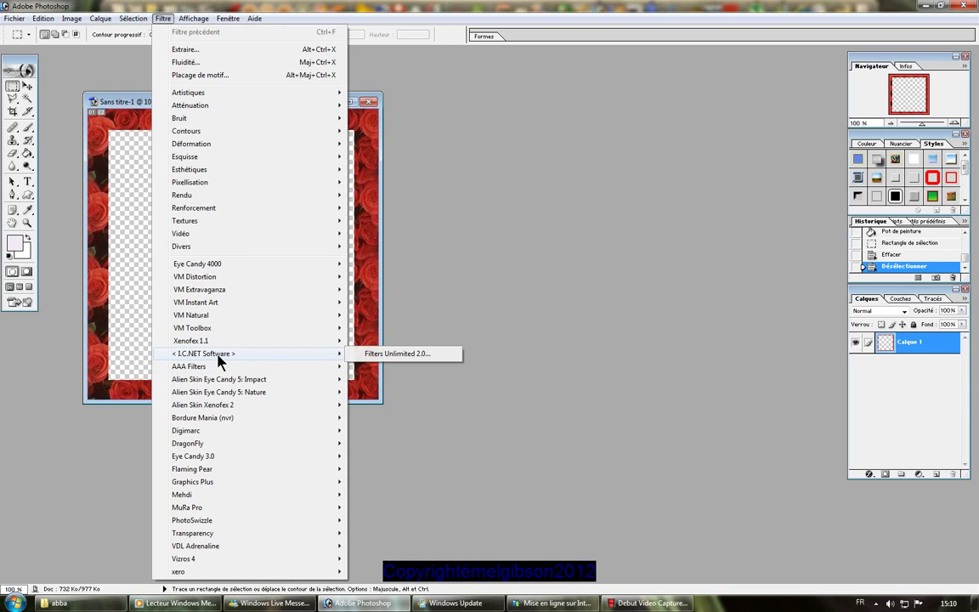
pyautogui.click(409, 358)
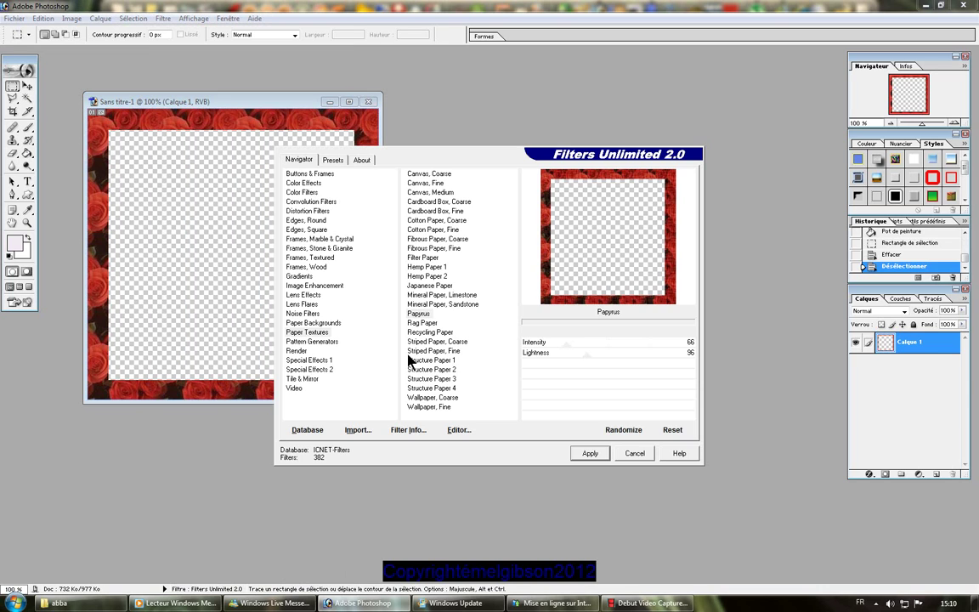
pyautogui.click(309, 177)
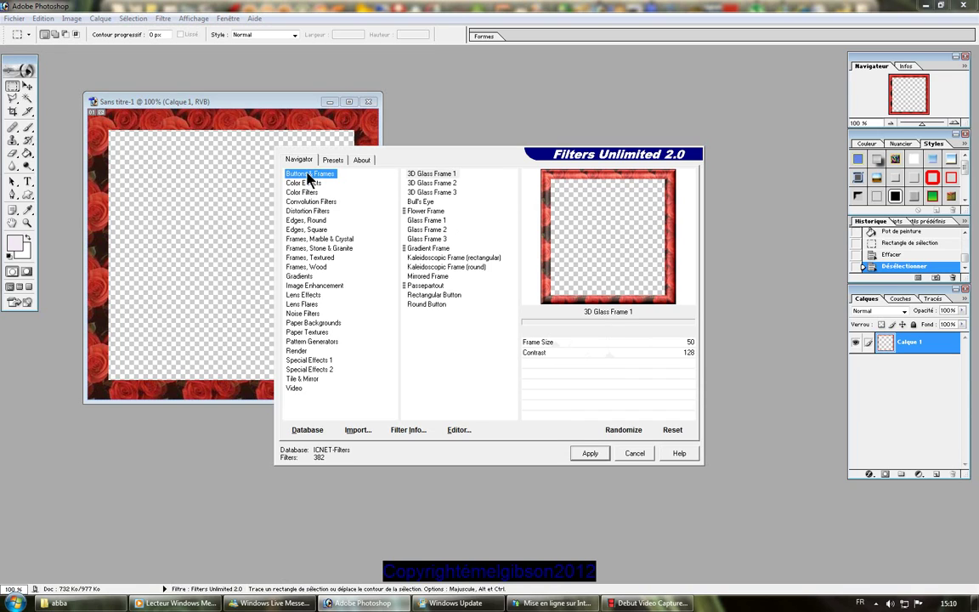
# - Preview the Buttons & Frames effects from 3D Glass Frame 3 to Mirrored Frame, and apply 3D Glass Frame 1 to the rose border
pyautogui.click(432, 192)
pyautogui.click(429, 201)
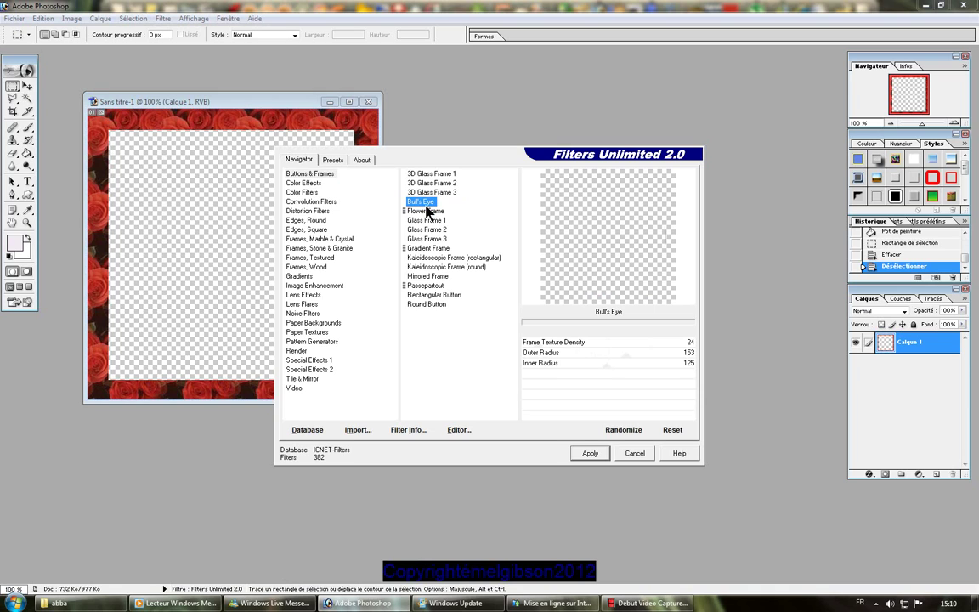
pyautogui.click(428, 210)
pyautogui.press('Down')
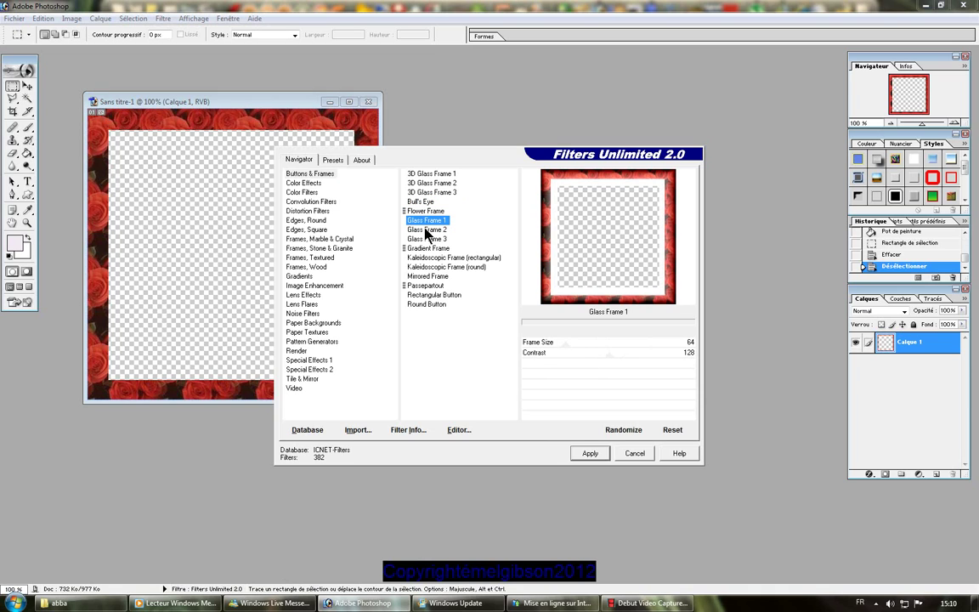
pyautogui.click(425, 229)
pyautogui.click(426, 239)
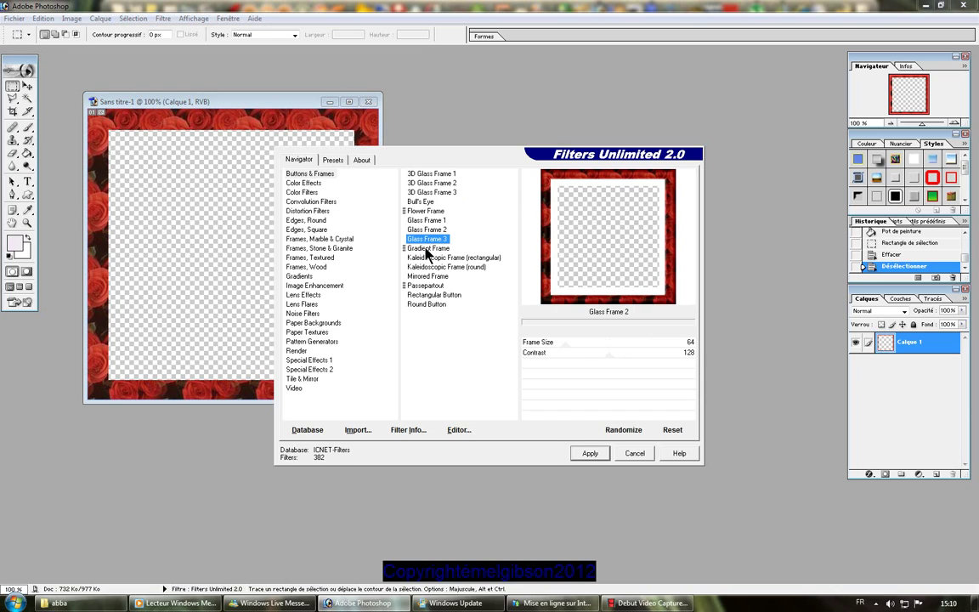
pyautogui.click(425, 249)
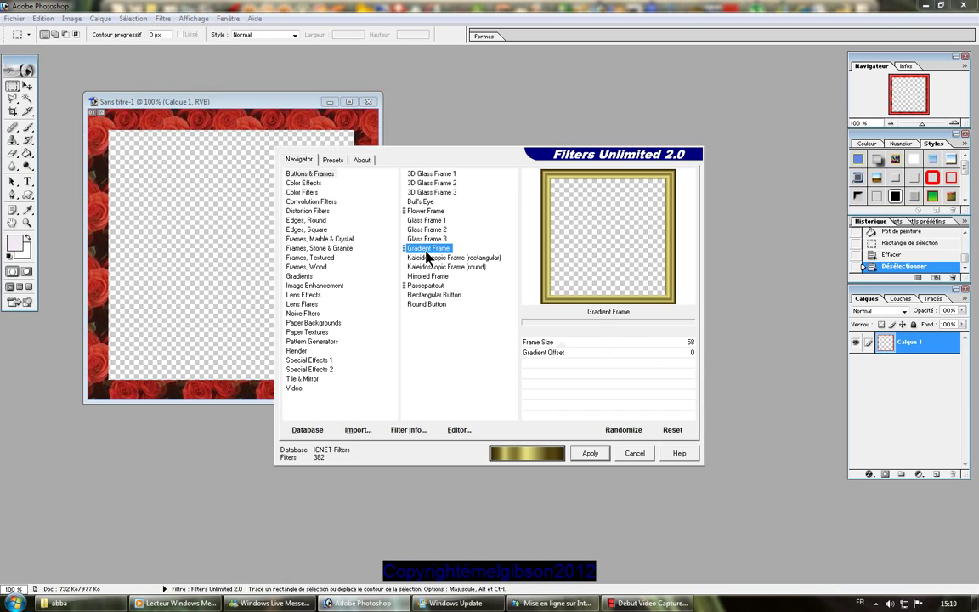
pyautogui.click(428, 257)
pyautogui.click(430, 267)
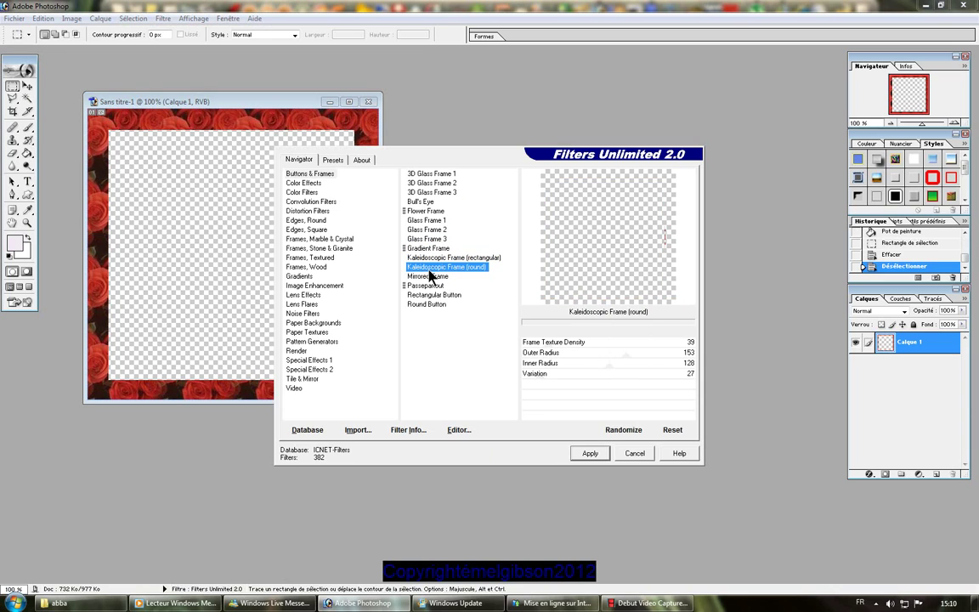
pyautogui.click(429, 277)
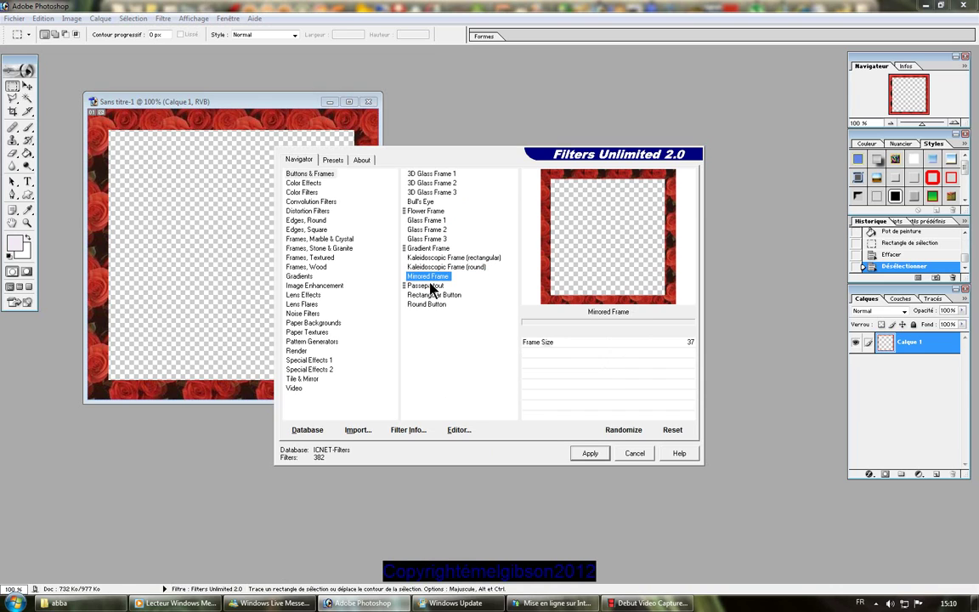
pyautogui.click(440, 174)
pyautogui.click(595, 453)
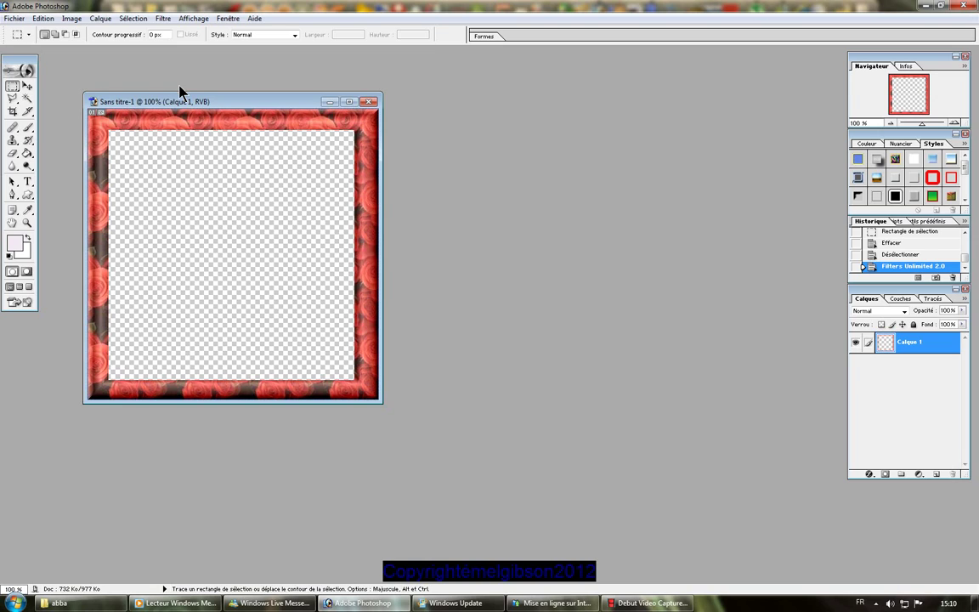
pyautogui.click(17, 18)
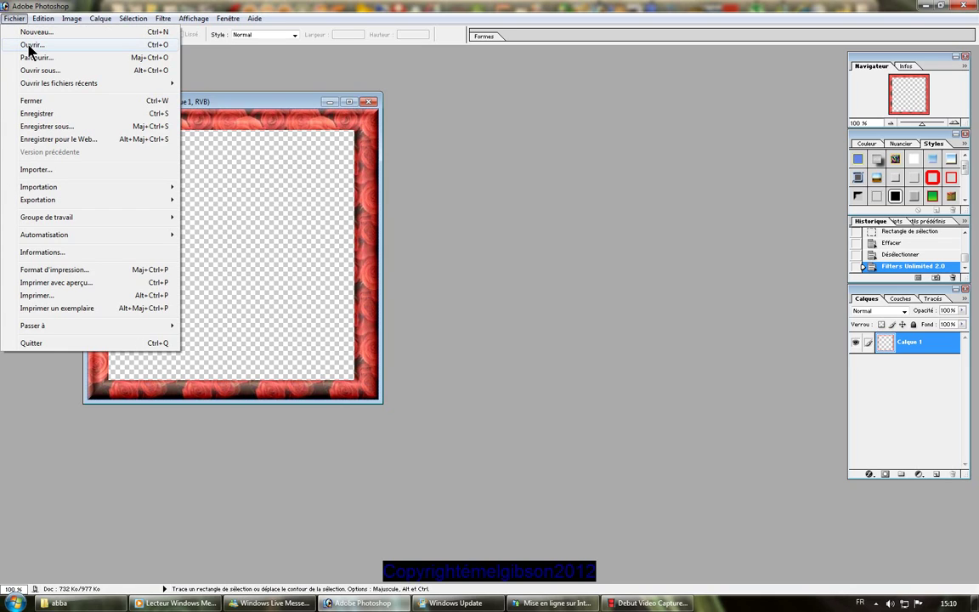
pyautogui.click(31, 46)
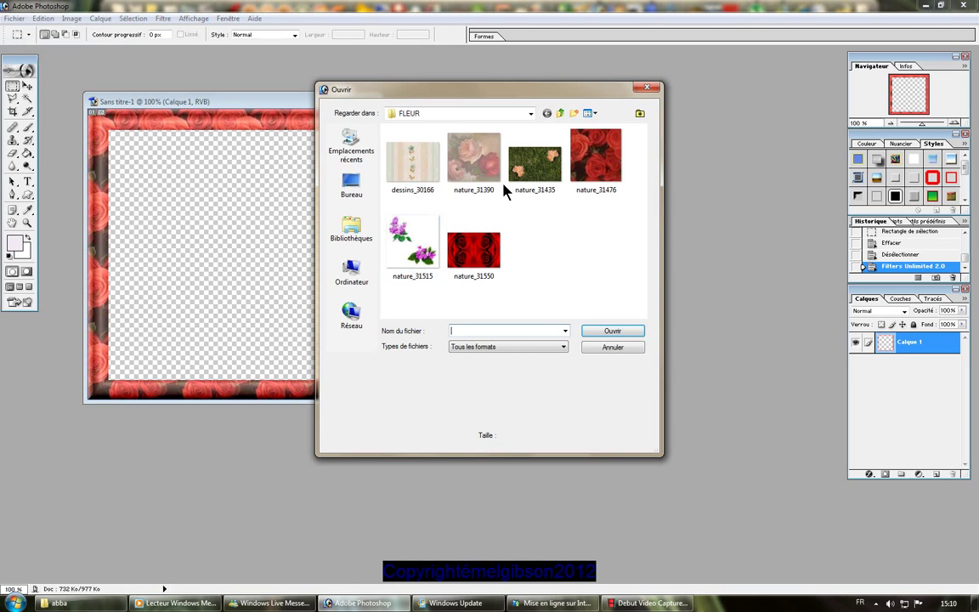
pyautogui.click(607, 348)
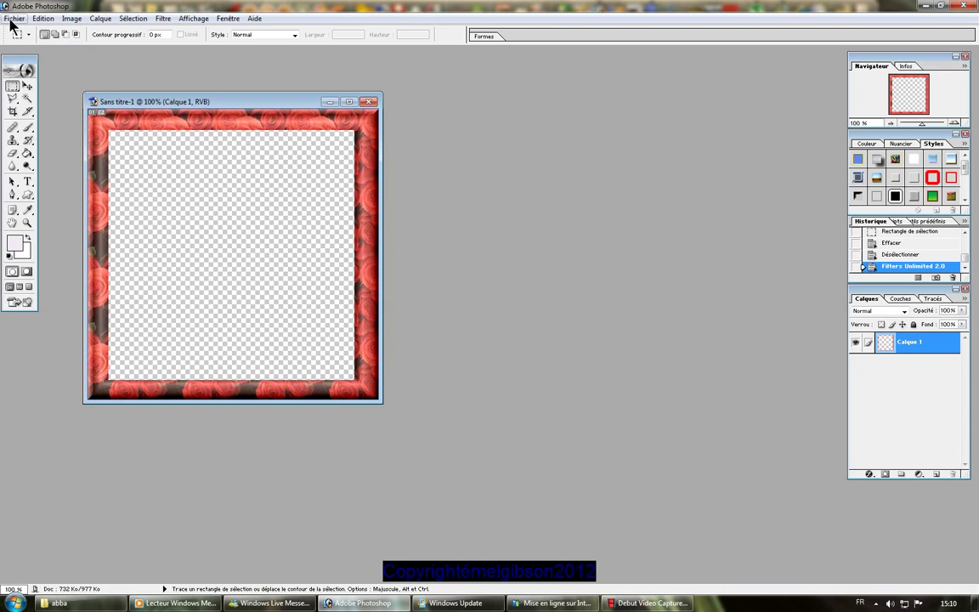
# - Create a second new 500 by 500 pixel RGB document with a transparent background
pyautogui.click(14, 19)
pyautogui.click(26, 38)
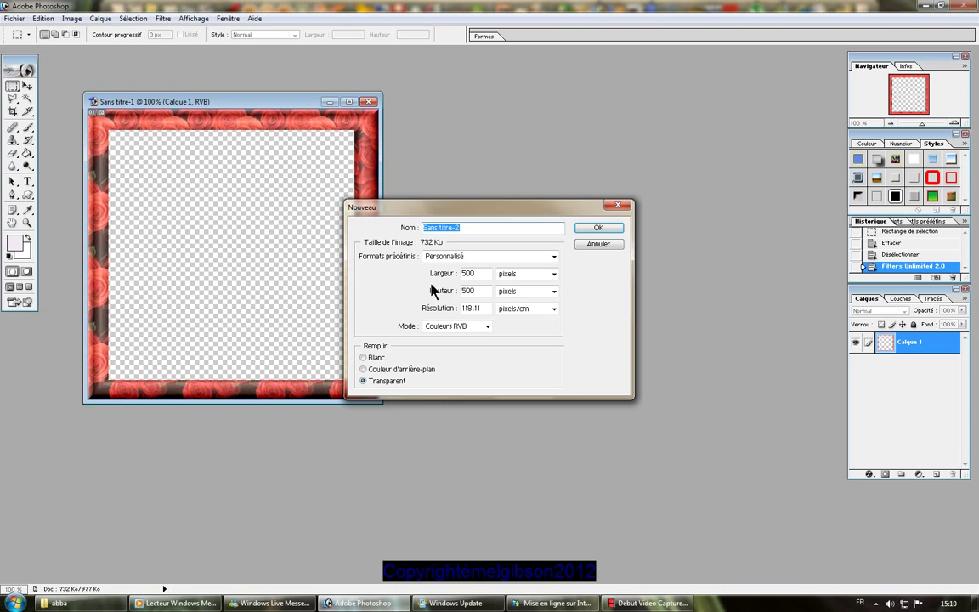
pyautogui.click(600, 227)
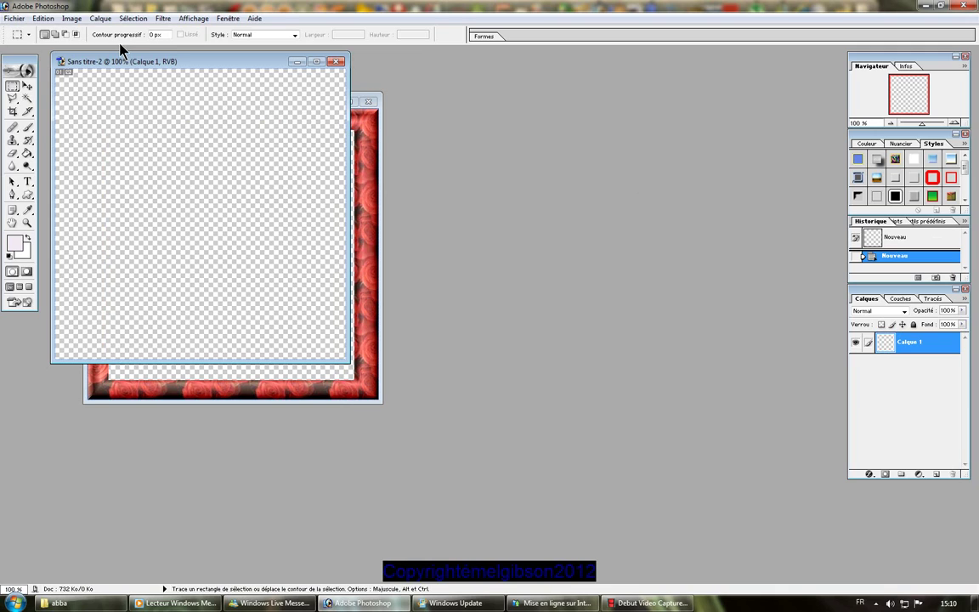
# - Fill the new blank canvas with the first blue starry sparkle pattern using the Paint Bucket
pyautogui.click(27, 153)
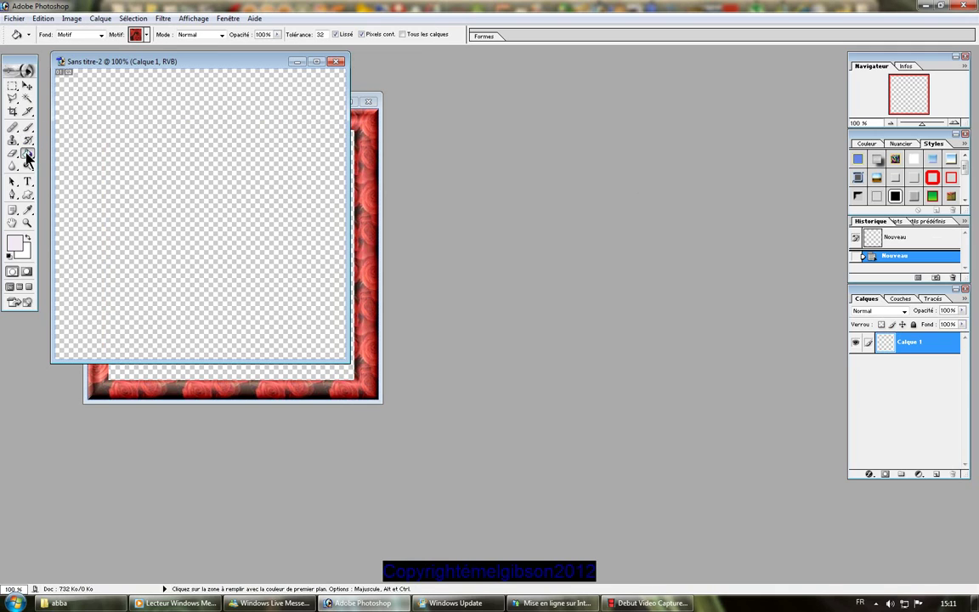
pyautogui.click(147, 36)
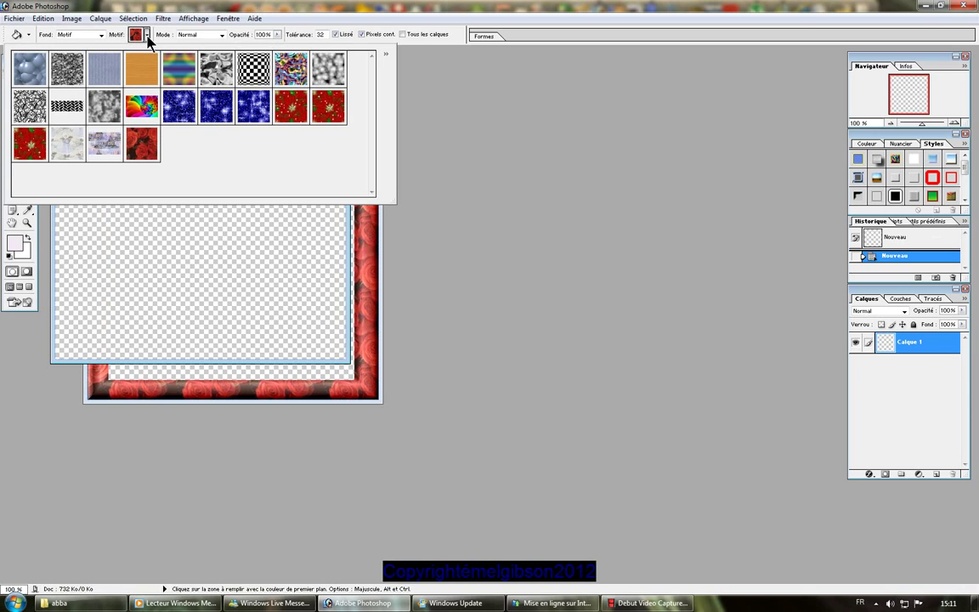
pyautogui.click(179, 112)
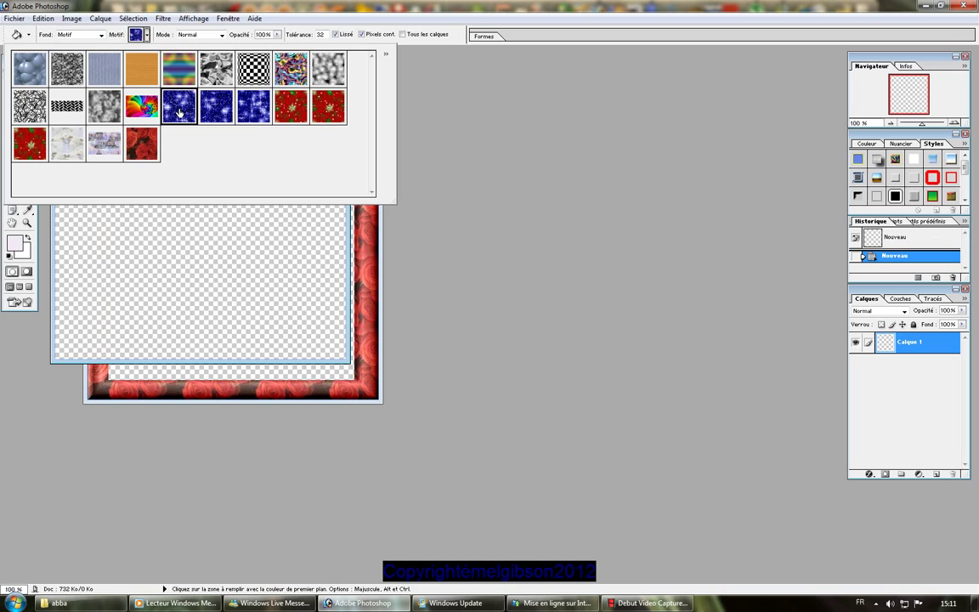
pyautogui.click(157, 216)
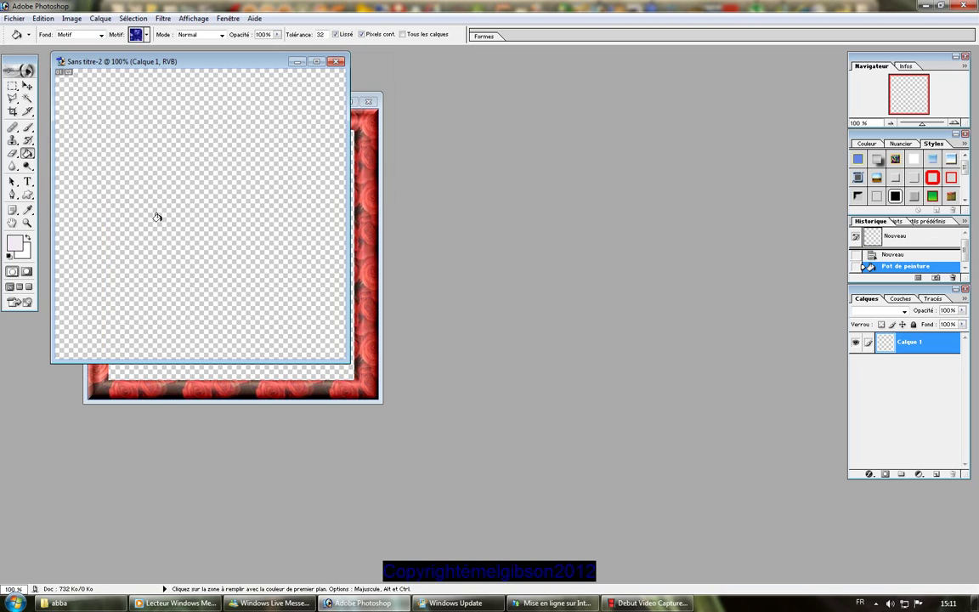
pyautogui.click(158, 217)
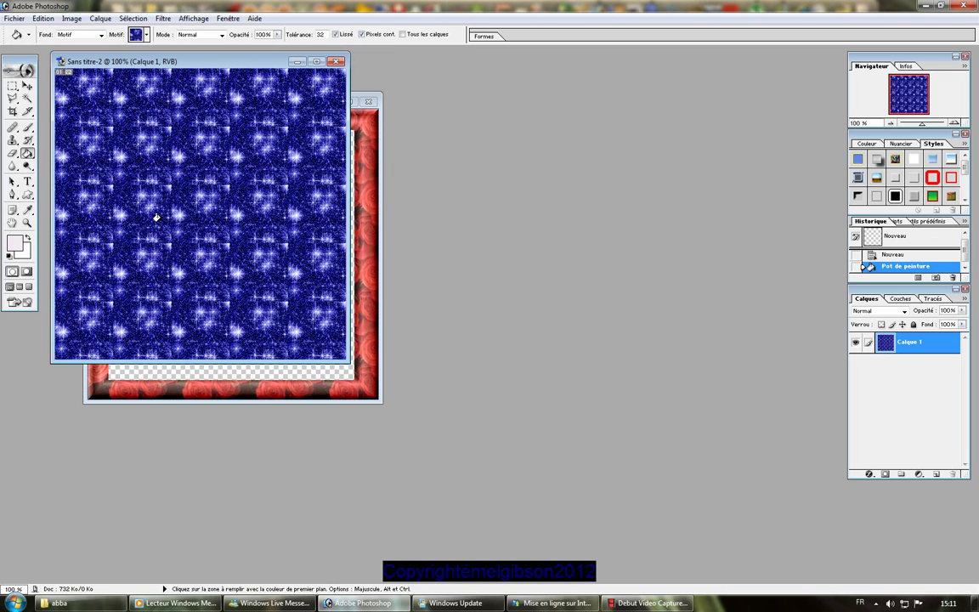
# - Cut out the centre of the blue canvas with a rectangular selection, leaving a narrow blue border on all sides
pyautogui.click(12, 87)
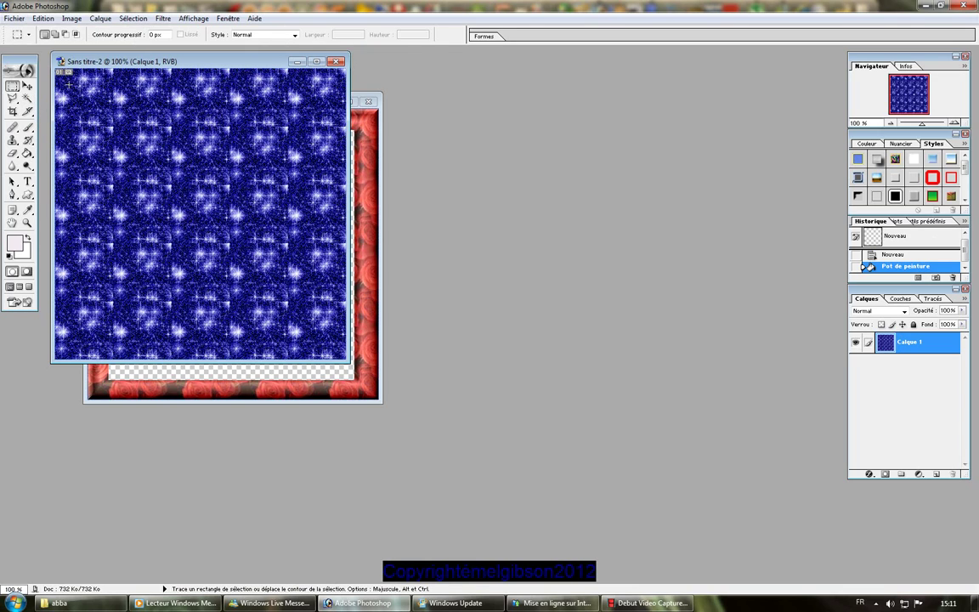
pyautogui.moveTo(69, 83); pyautogui.dragTo(328, 345)
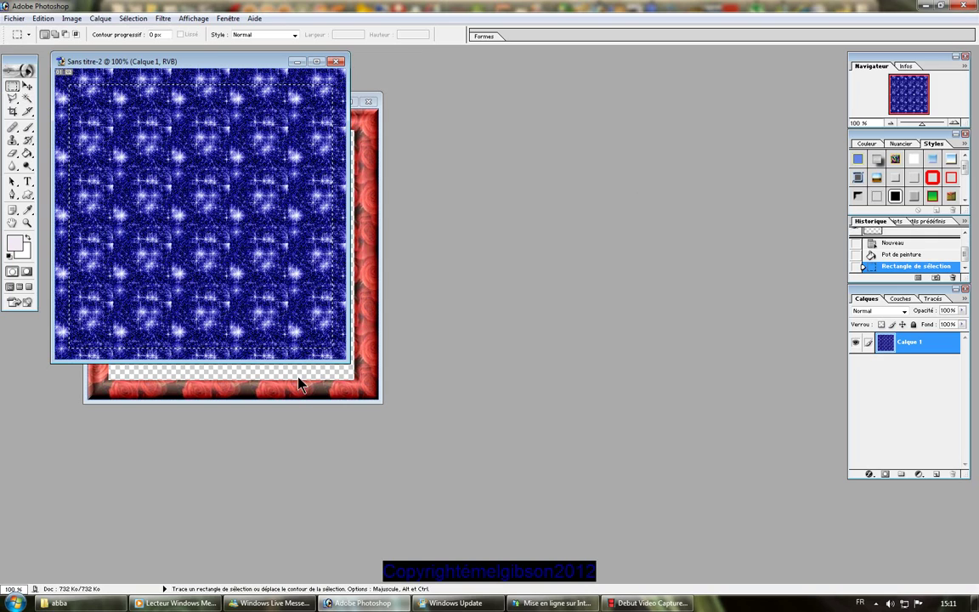
pyautogui.press('Delete')
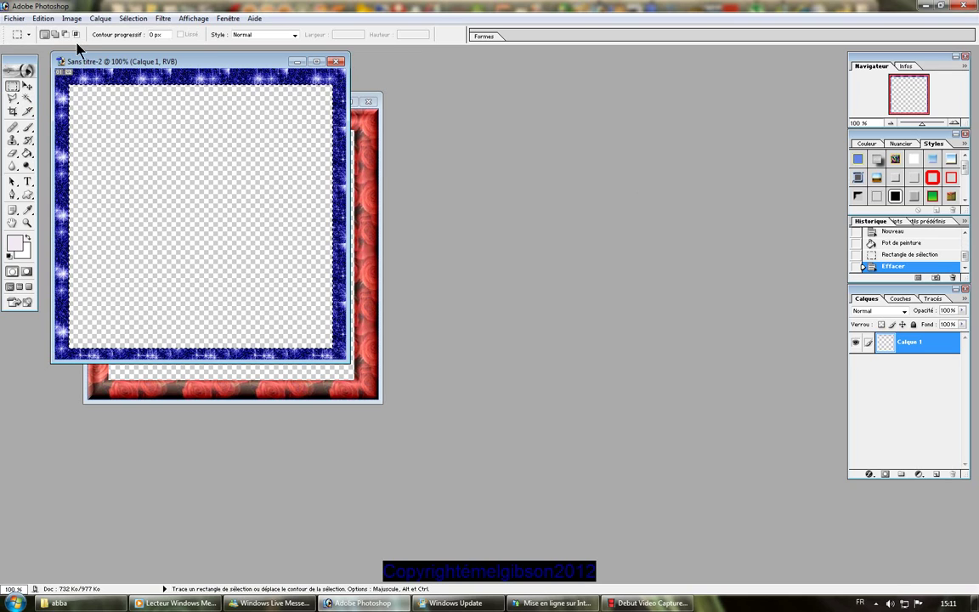
# - Fill the selected empty centre with the first red and green Christmas pattern using the Paint Bucket
pyautogui.click(28, 153)
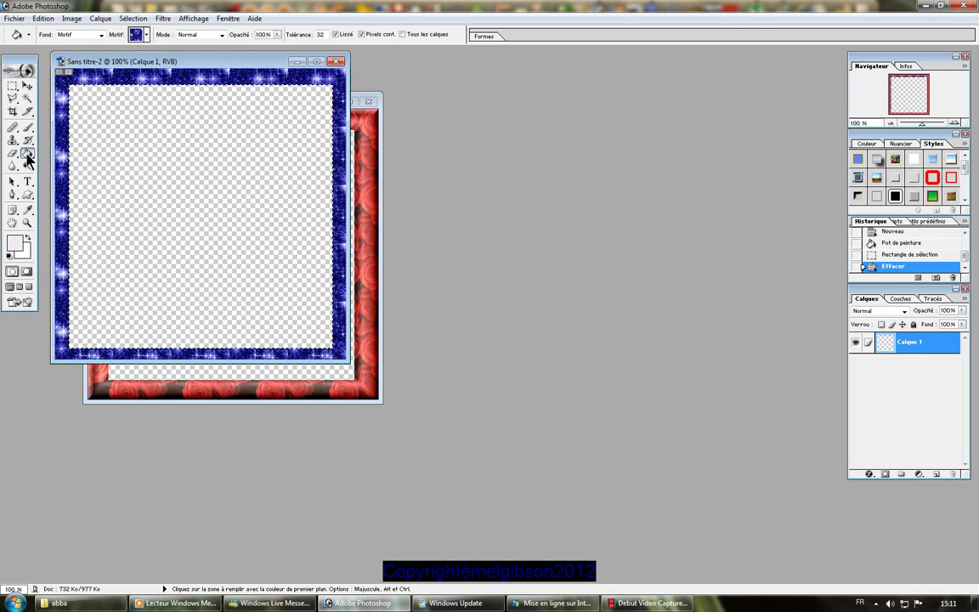
pyautogui.click(145, 34)
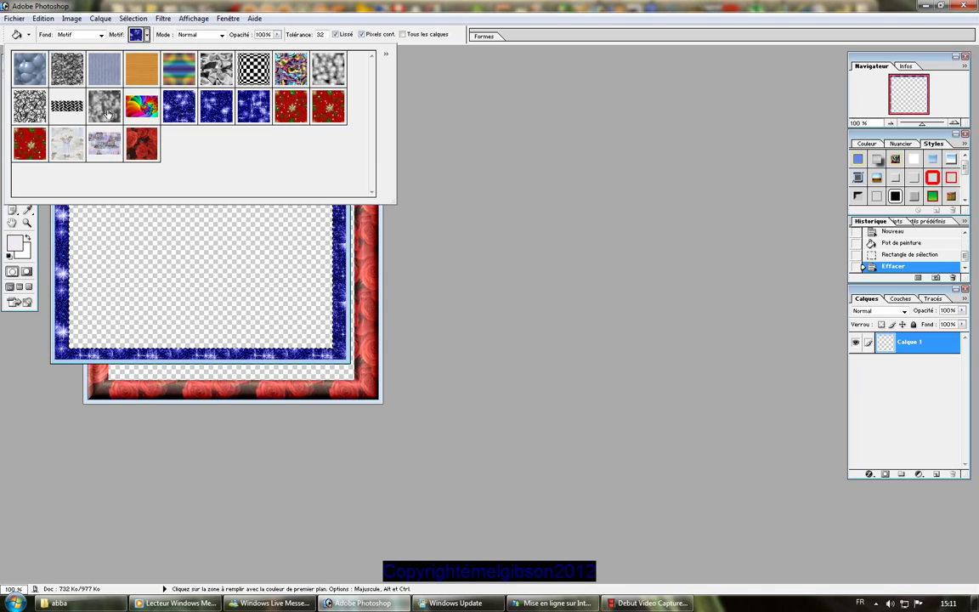
pyautogui.click(289, 112)
pyautogui.click(208, 256)
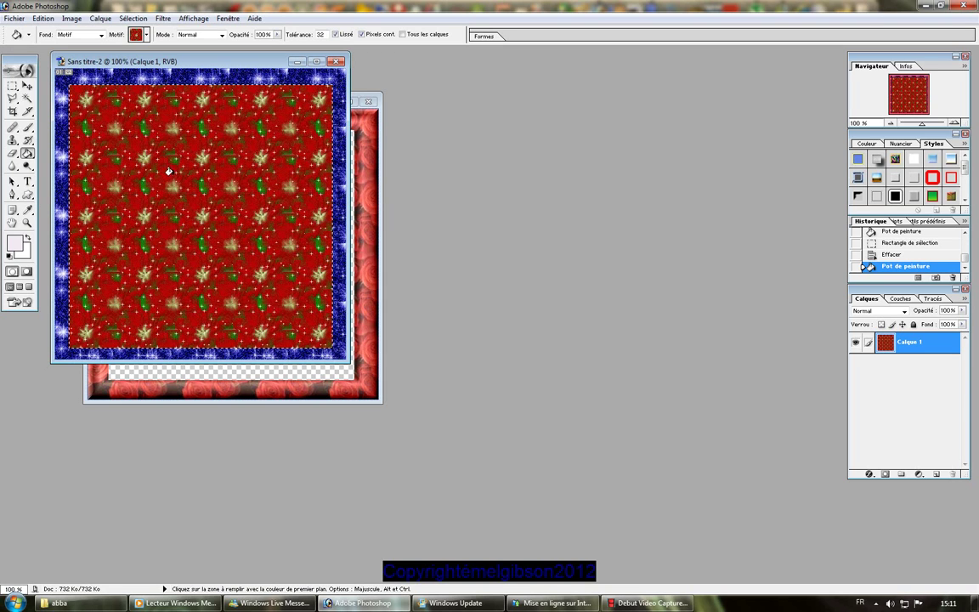
# - Cut out a slightly smaller rectangle from the red area, leaving a narrow red border inside the blue one, and deselect
pyautogui.click(12, 86)
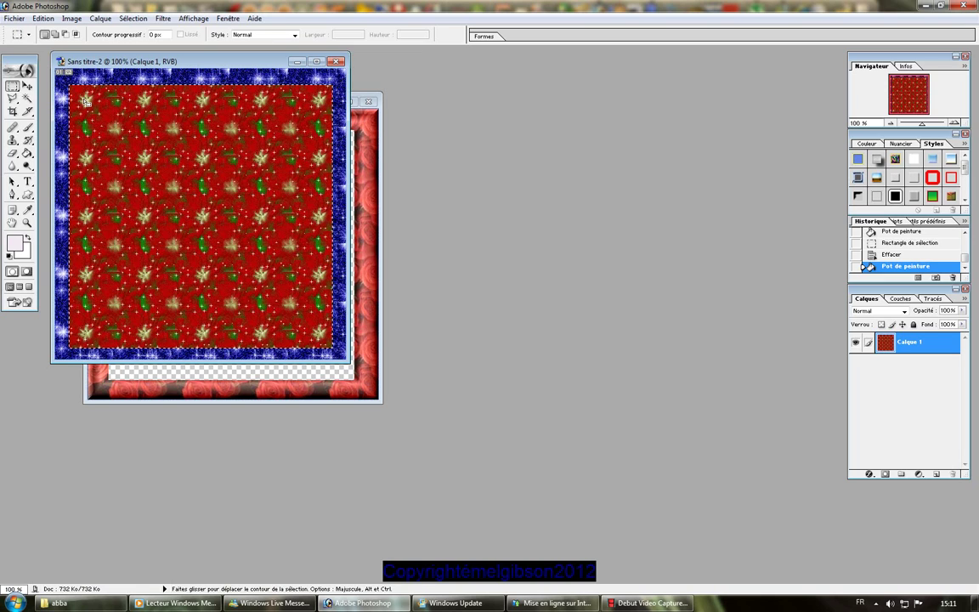
pyautogui.click(109, 113)
pyautogui.moveTo(75, 88); pyautogui.dragTo(318, 336)
pyautogui.press('Delete')
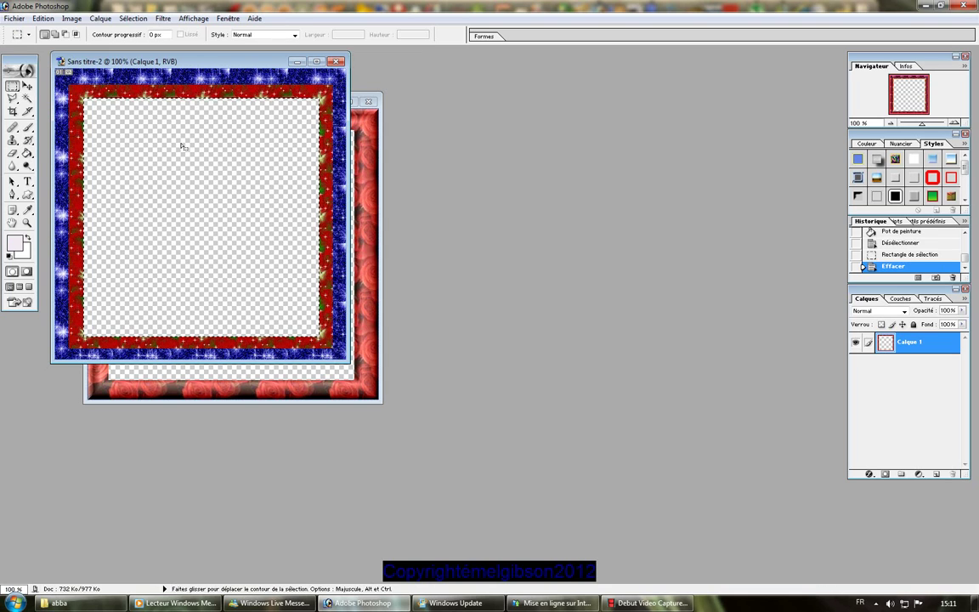
pyautogui.click(127, 18)
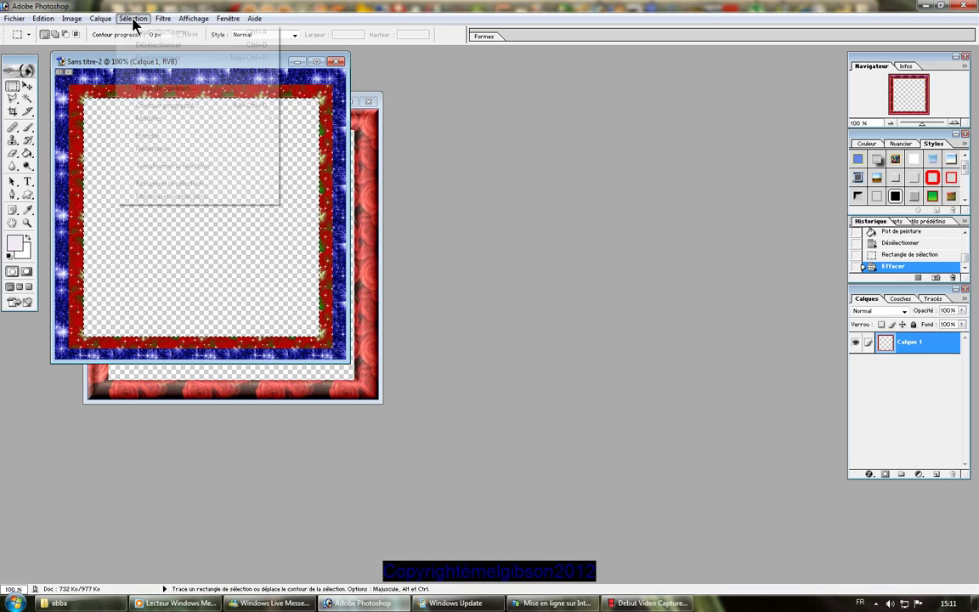
pyautogui.click(140, 45)
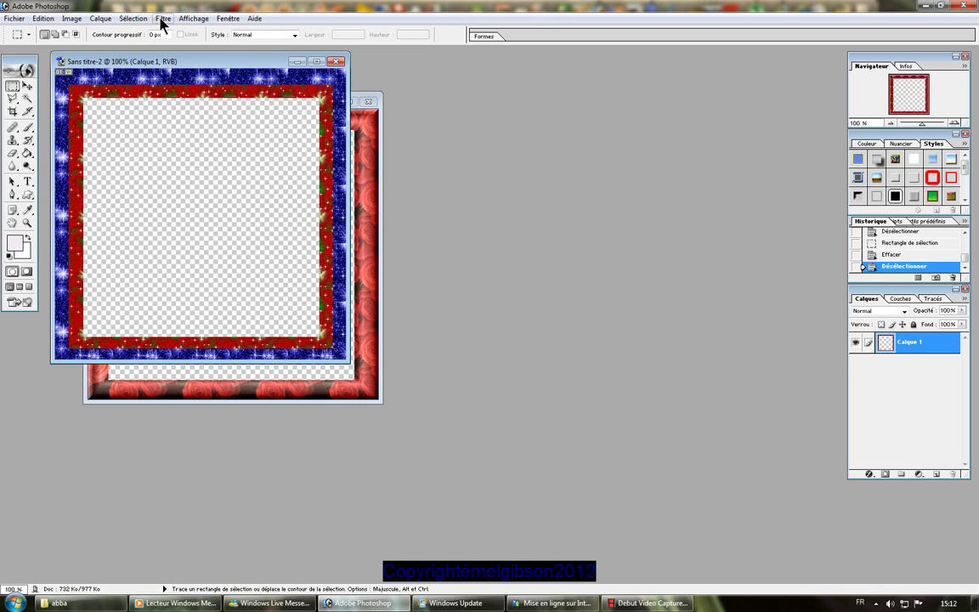
# - Apply the Filters Unlimited 2.0 effect 3D Glass Frame 2 to the blue and red border with a Frame Size of 85
pyautogui.click(161, 18)
pyautogui.moveTo(255, 353)
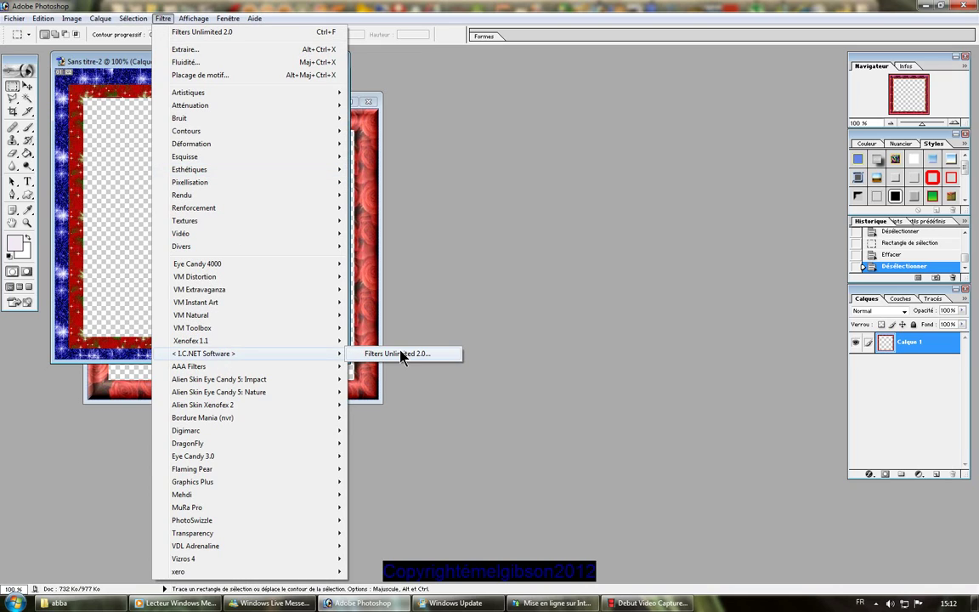
pyautogui.click(400, 351)
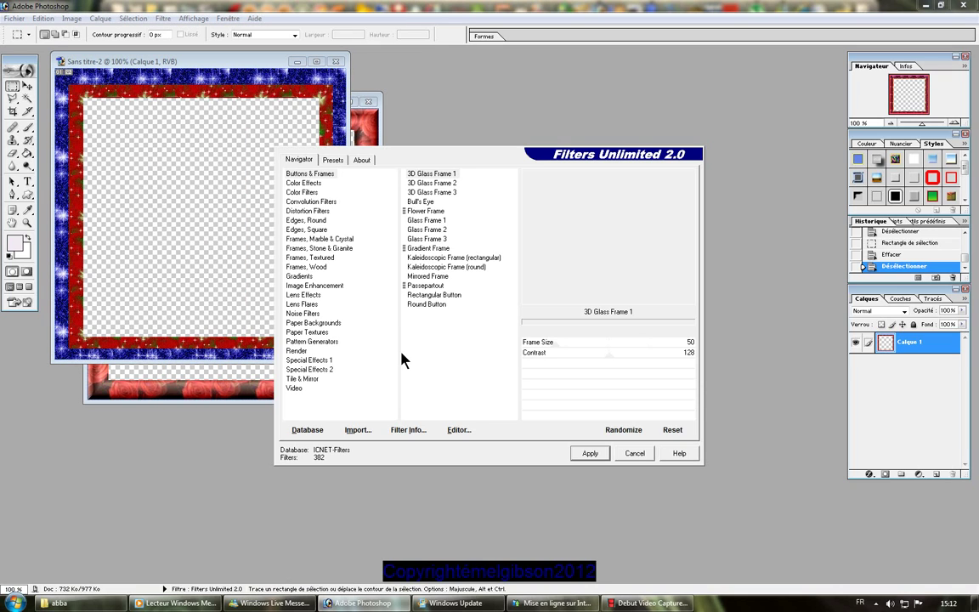
pyautogui.click(426, 184)
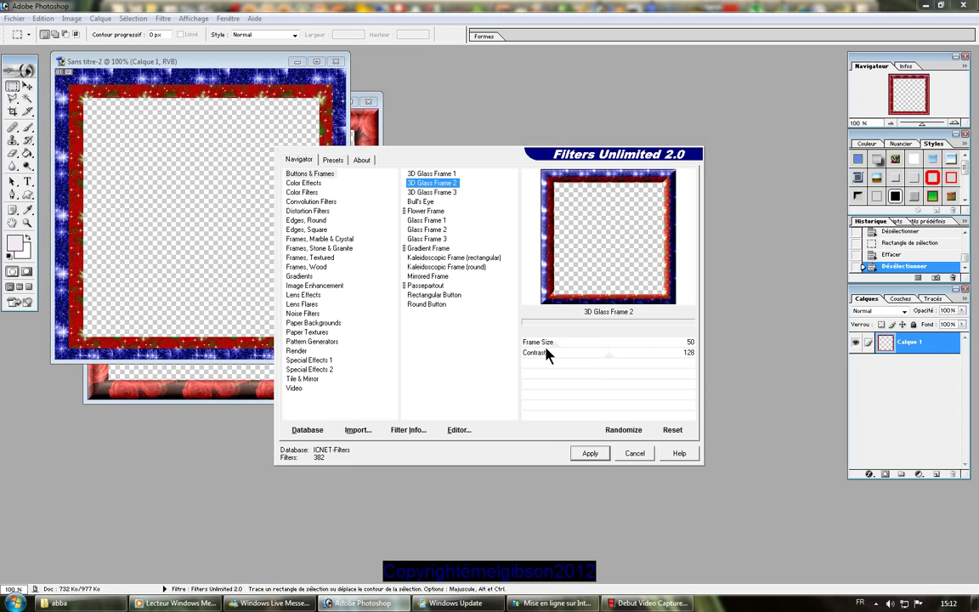
pyautogui.moveTo(547, 355); pyautogui.dragTo(581, 353)
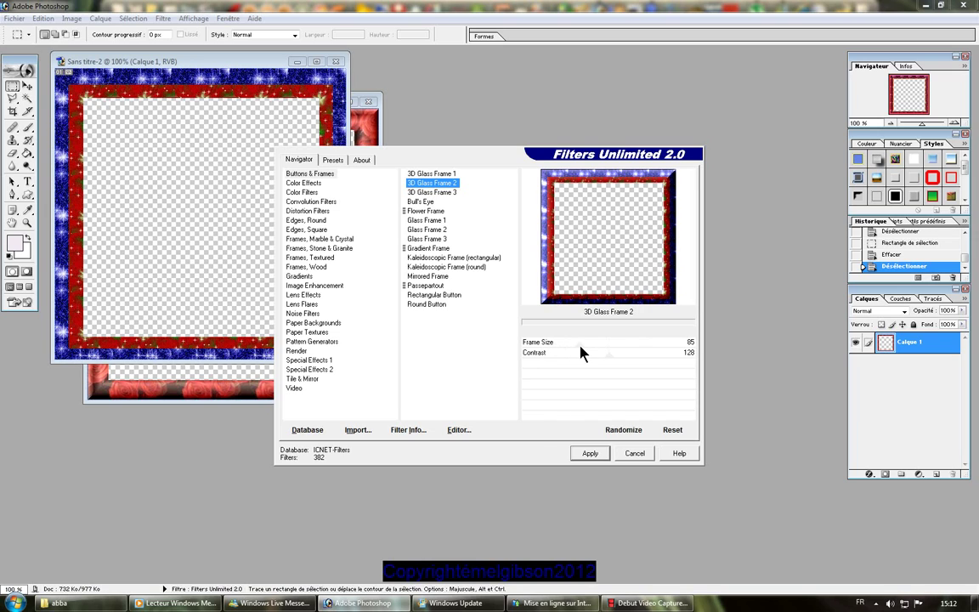
pyautogui.click(583, 456)
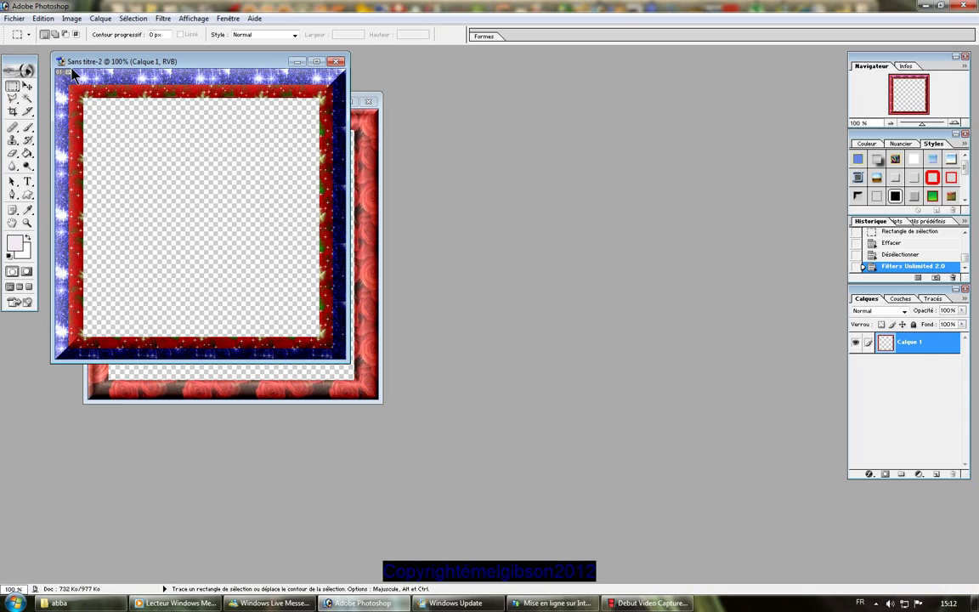
# - Preview various Buttons & Frames effects of Filters Unlimited 2.0 on the blue and red frame
pyautogui.click(160, 18)
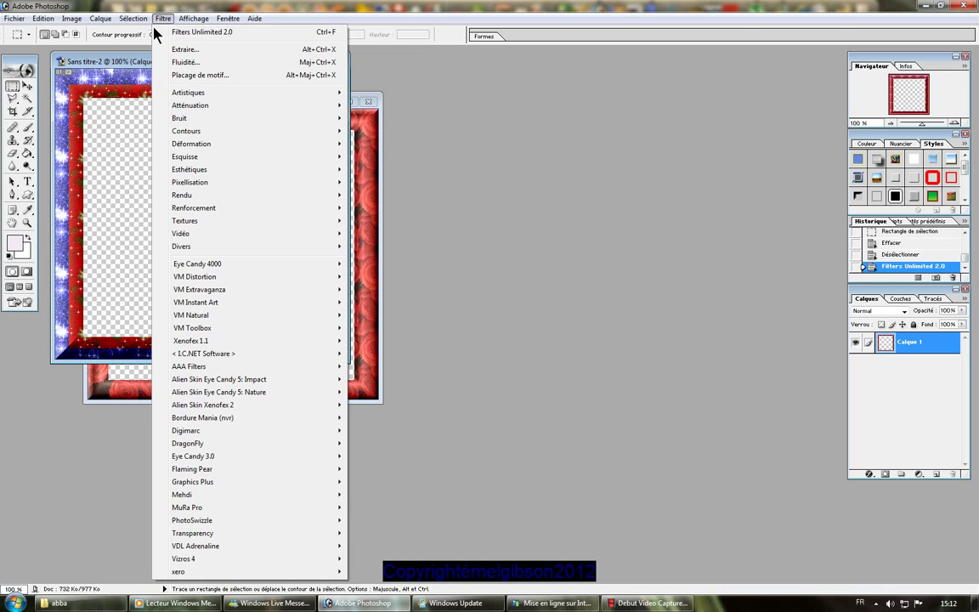
pyautogui.moveTo(258, 355)
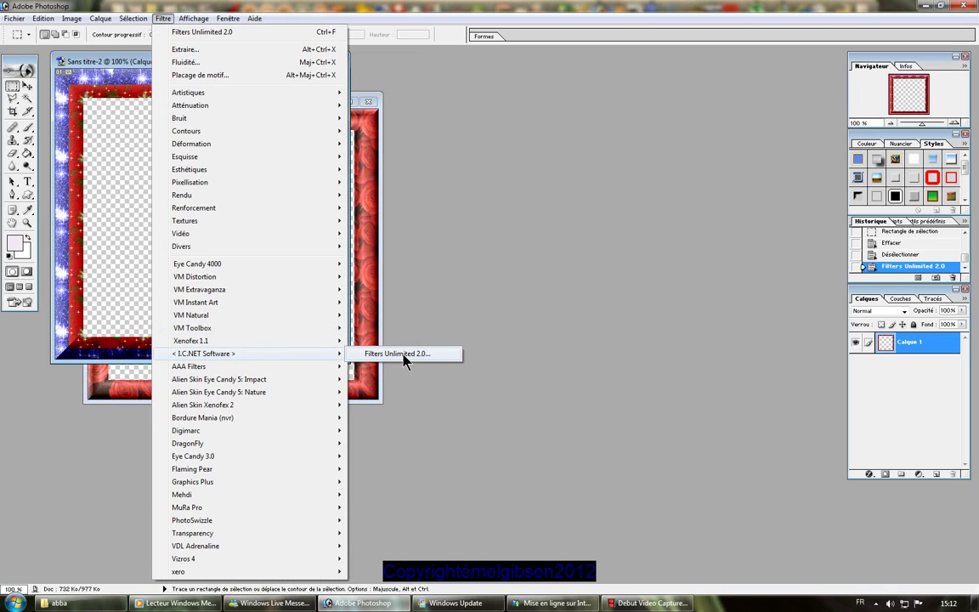
pyautogui.click(400, 355)
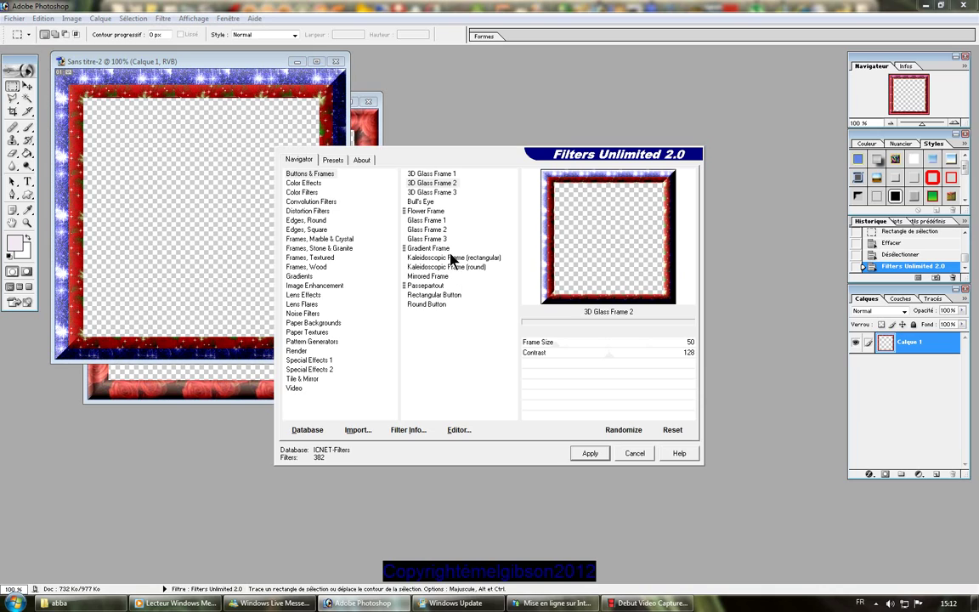
pyautogui.click(425, 174)
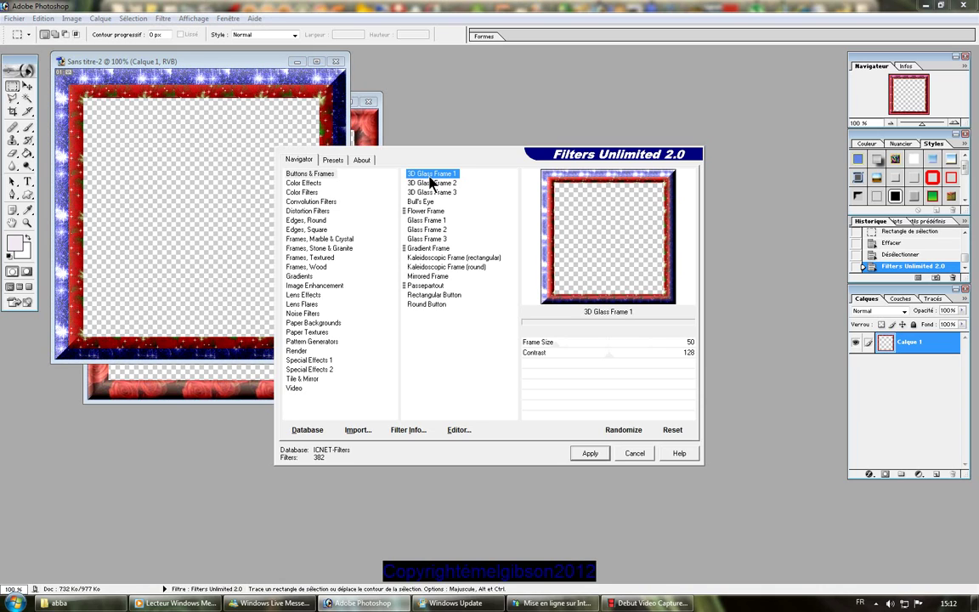
pyautogui.click(426, 211)
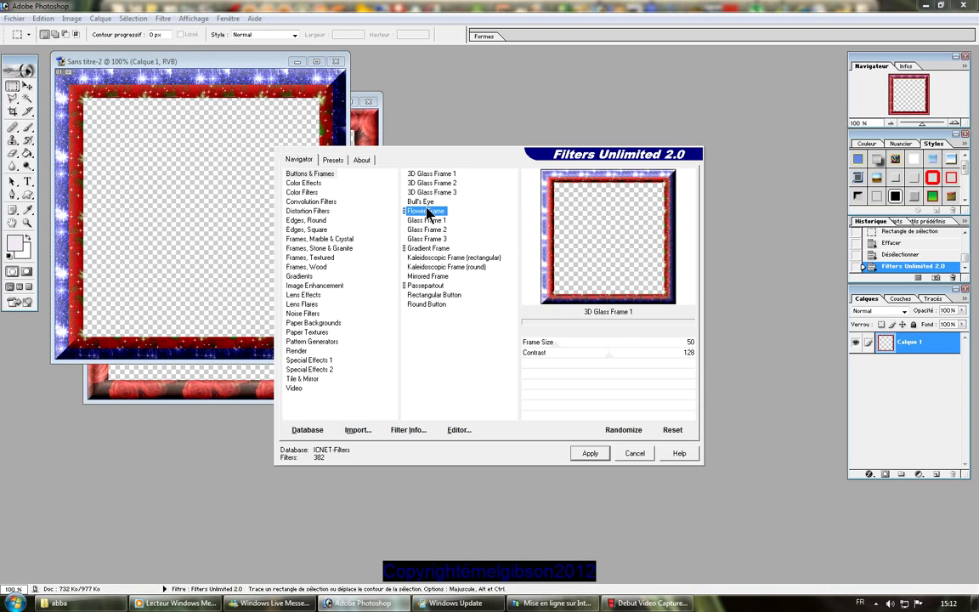
pyautogui.click(426, 229)
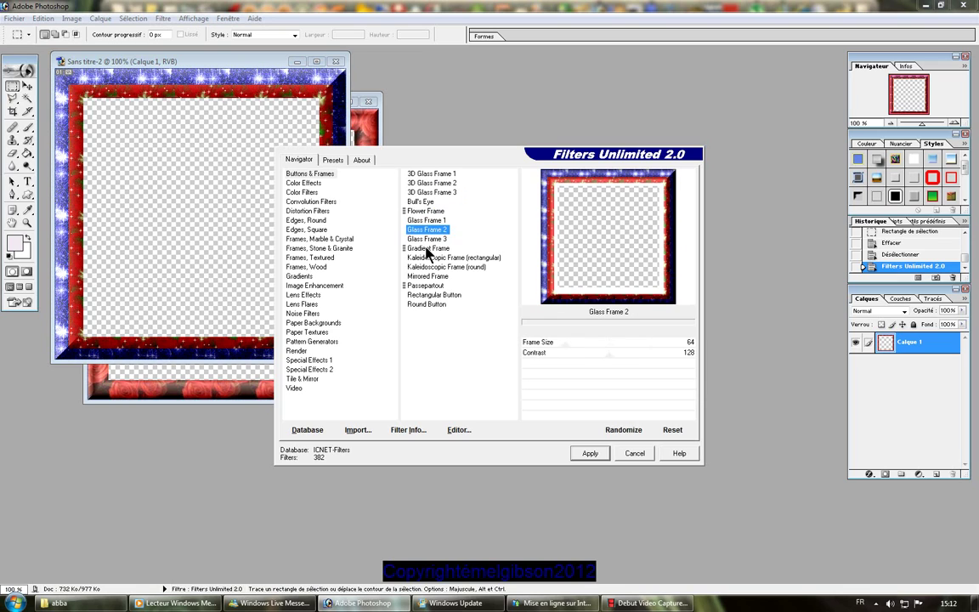
pyautogui.click(425, 249)
pyautogui.click(430, 257)
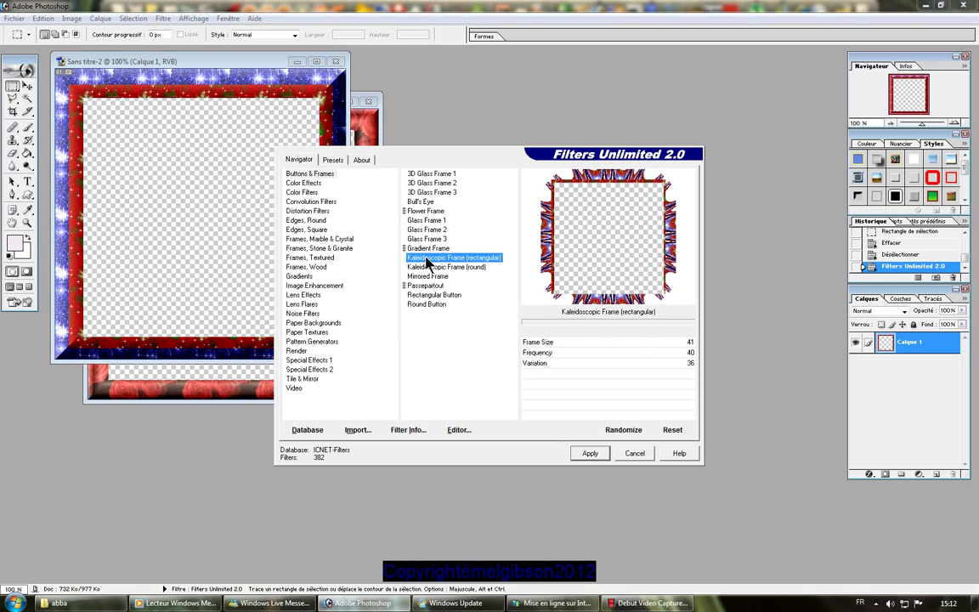
pyautogui.click(430, 267)
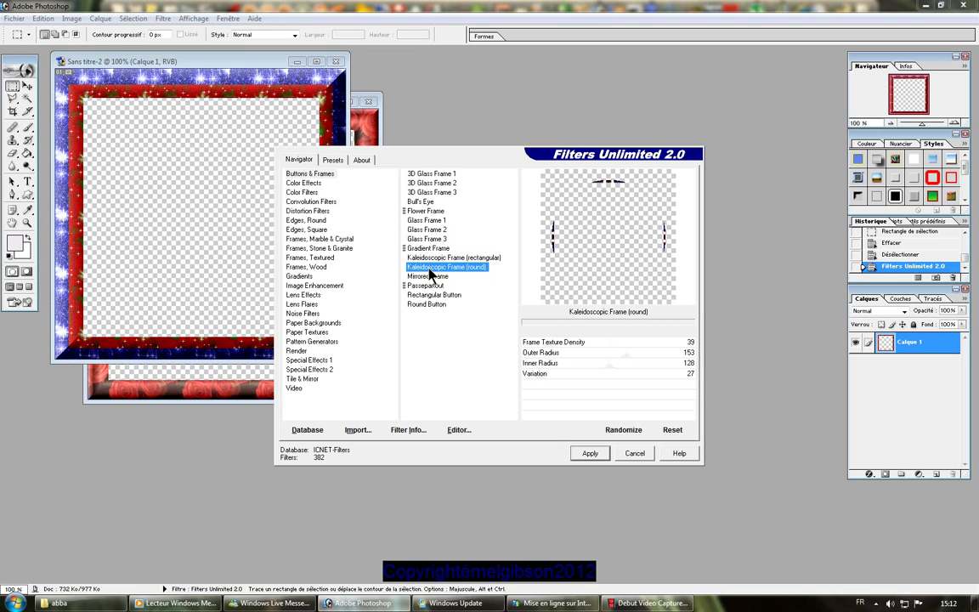
pyautogui.click(430, 277)
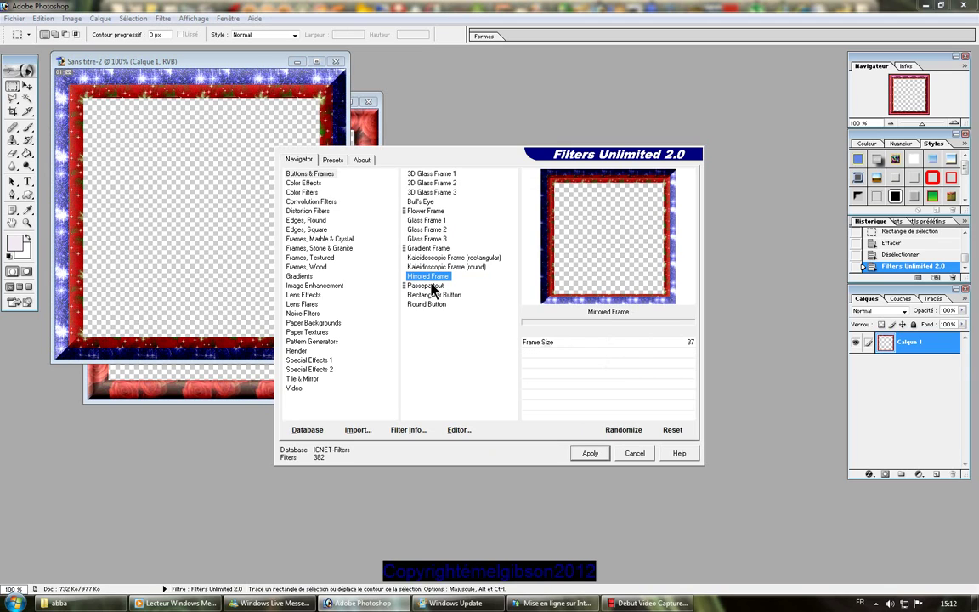
pyautogui.click(433, 295)
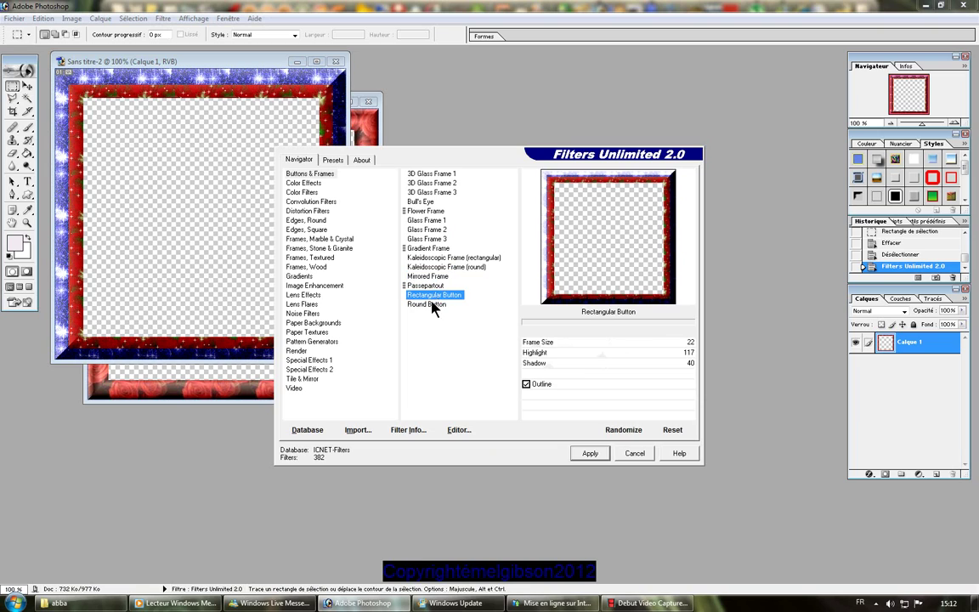
pyautogui.click(429, 248)
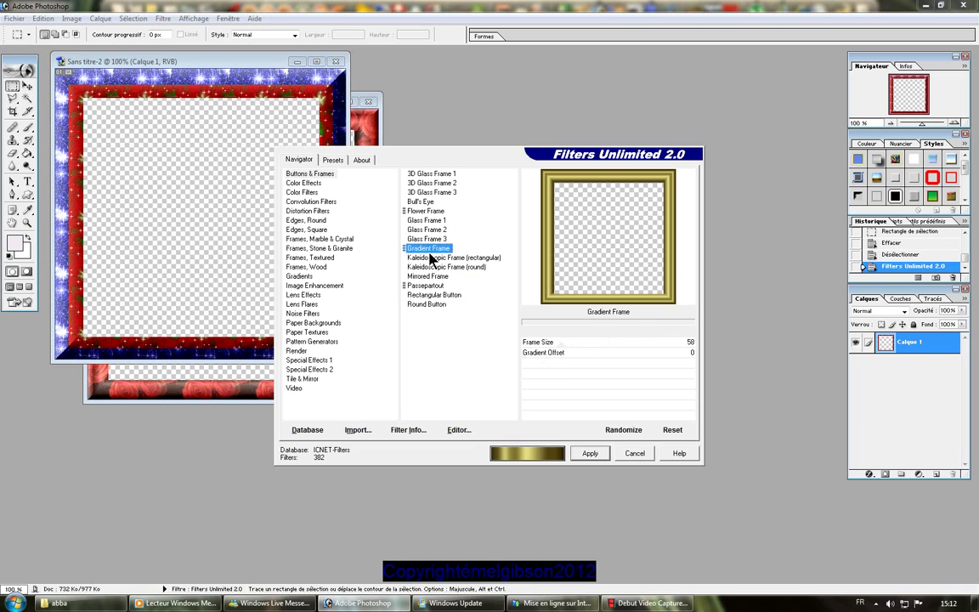
# - Apply the Kaleidoscopic Frame (rectangular) effect to the blue and red frame with Frame Size 97 and Frequency 57
pyautogui.click(429, 259)
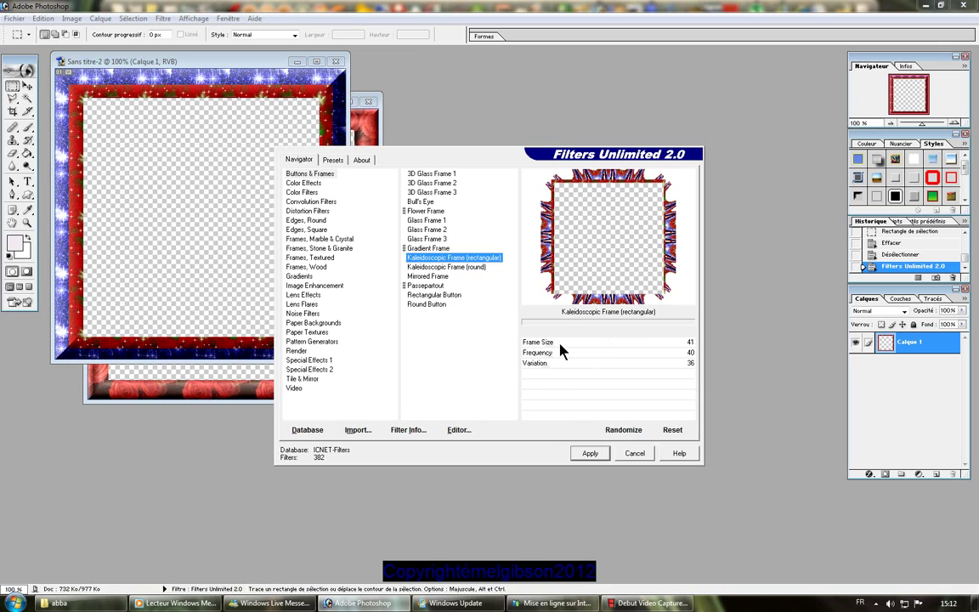
pyautogui.moveTo(559, 344); pyautogui.dragTo(581, 347)
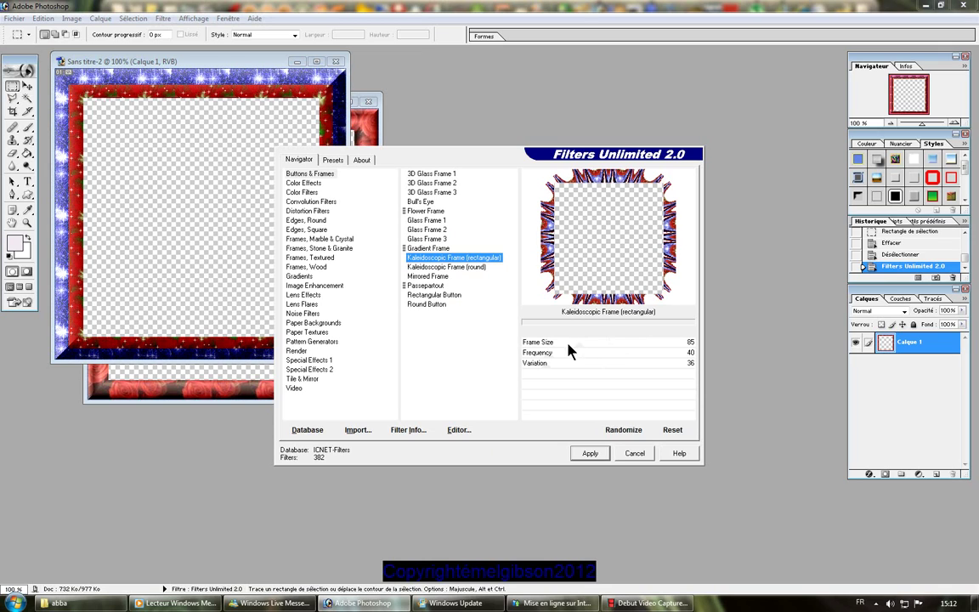
pyautogui.moveTo(569, 343); pyautogui.dragTo(587, 344)
pyautogui.moveTo(534, 355); pyautogui.dragTo(563, 356)
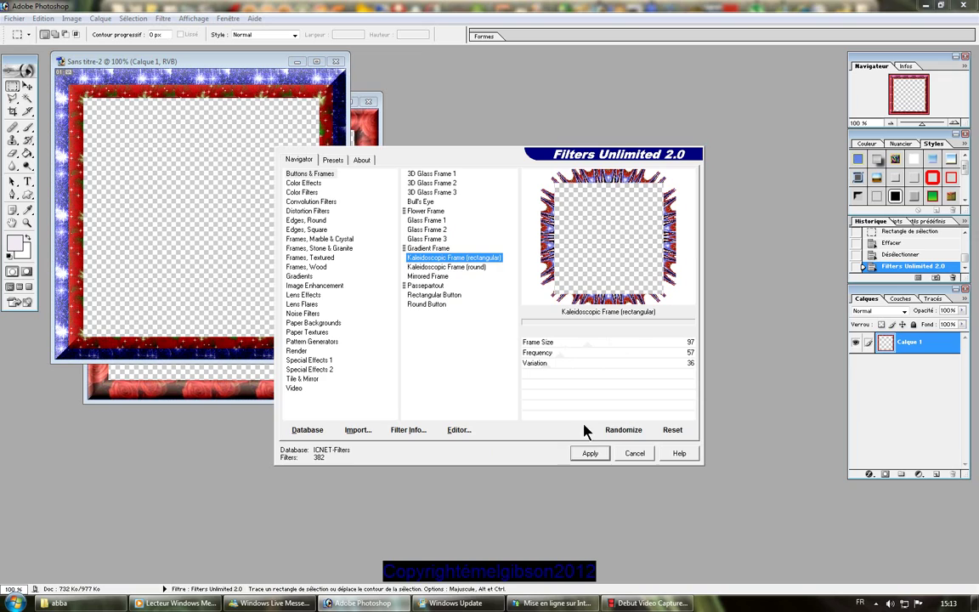
pyautogui.click(587, 454)
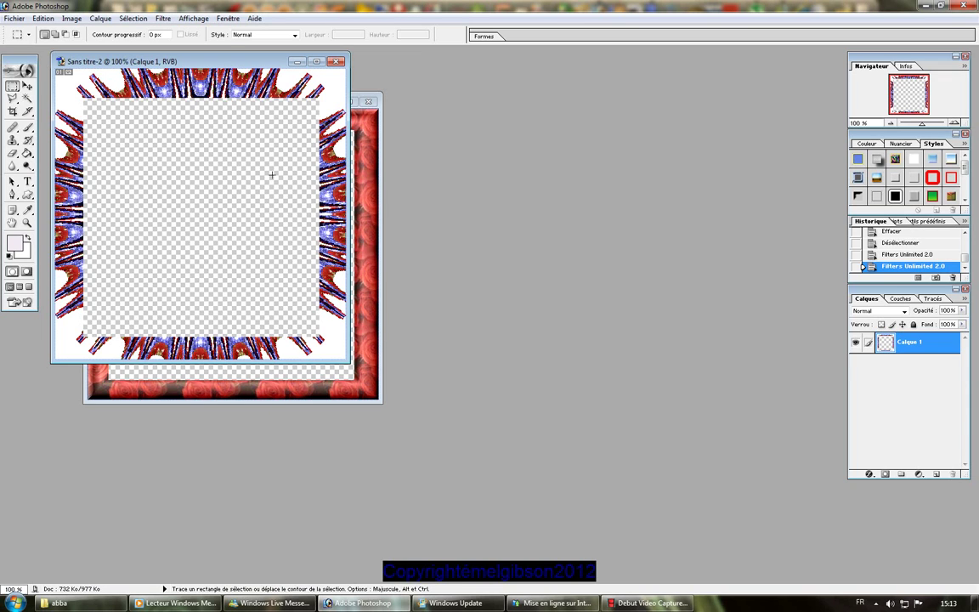
# - Apply the Filters Unlimited 2.0 effect 3D Glass Frame 1 to the kaleidoscopic frame with Frame Size 50 and Contrast 128
pyautogui.click(165, 24)
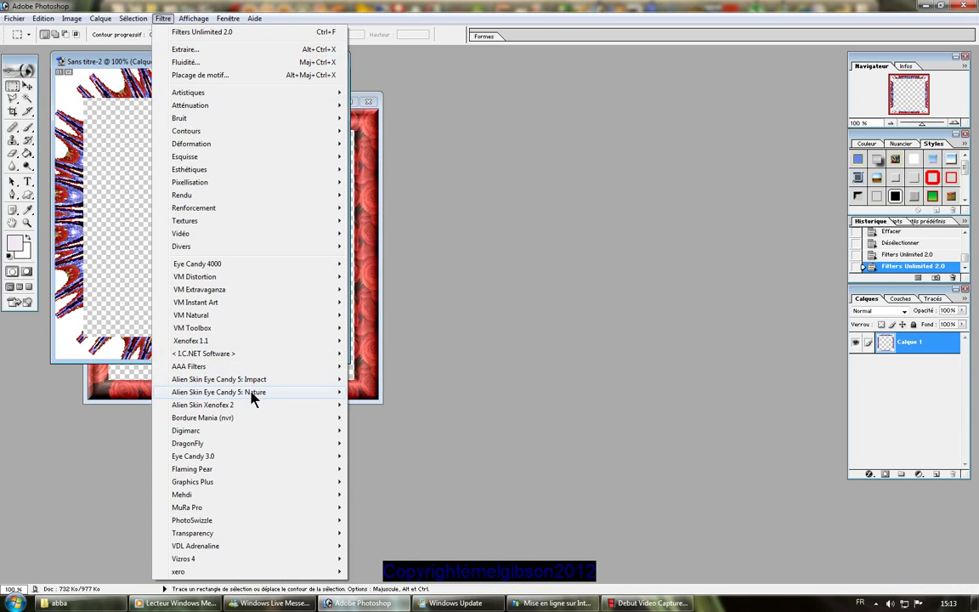
pyautogui.moveTo(255, 355)
pyautogui.click(399, 353)
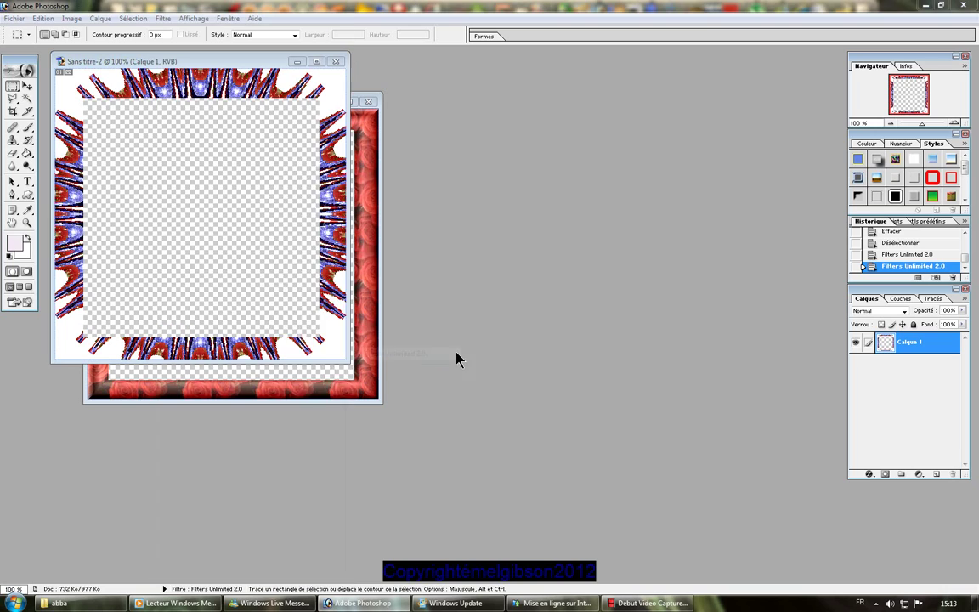
pyautogui.click(442, 175)
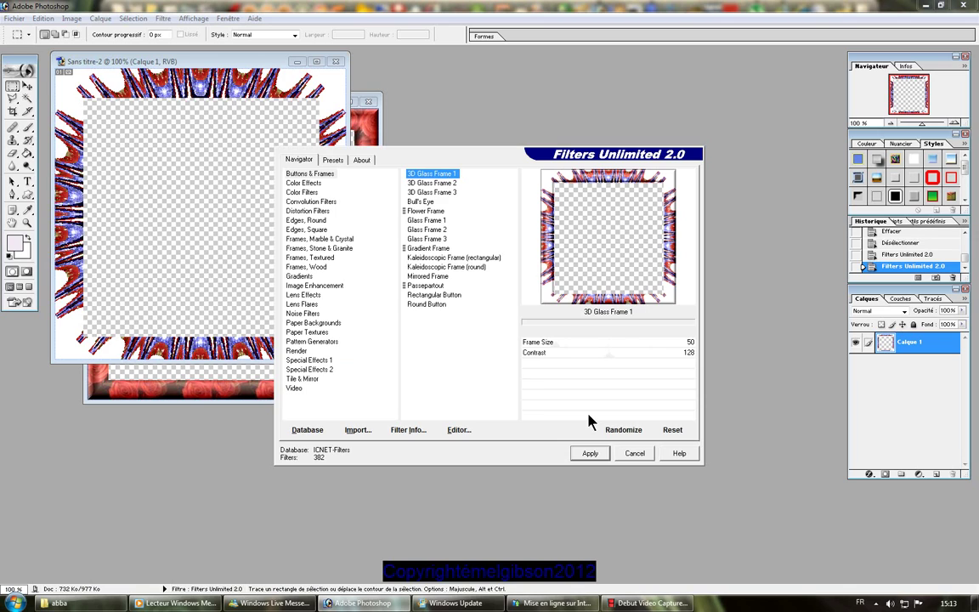
pyautogui.click(590, 453)
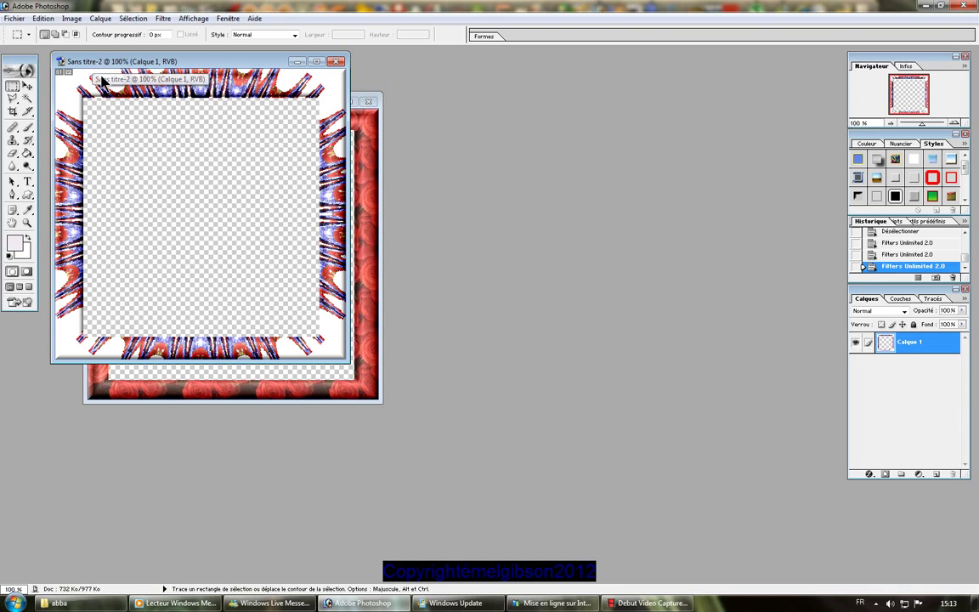
# - Create a new 500 by 500 pixel RGB document with a transparent background
pyautogui.click(13, 20)
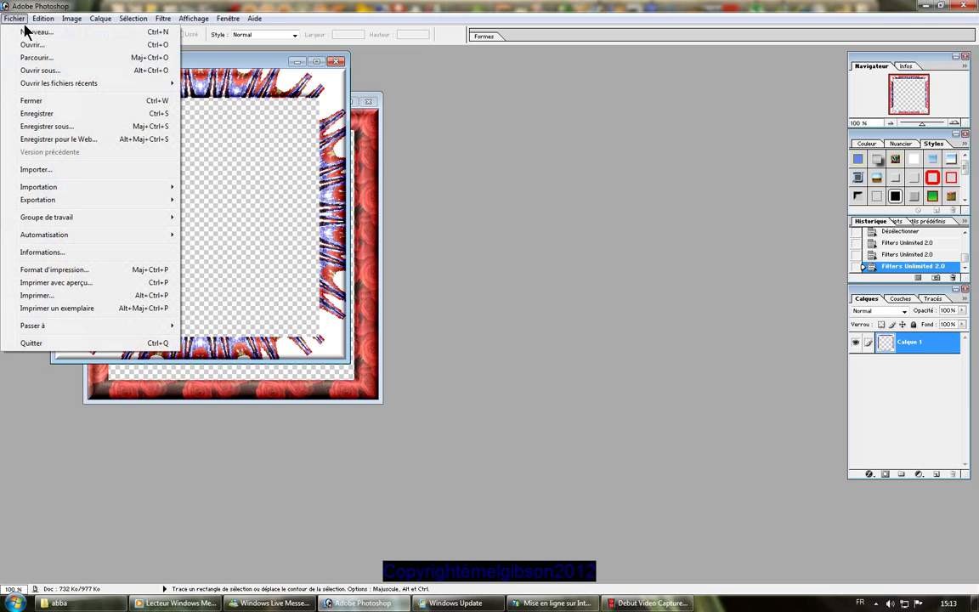
pyautogui.click(28, 34)
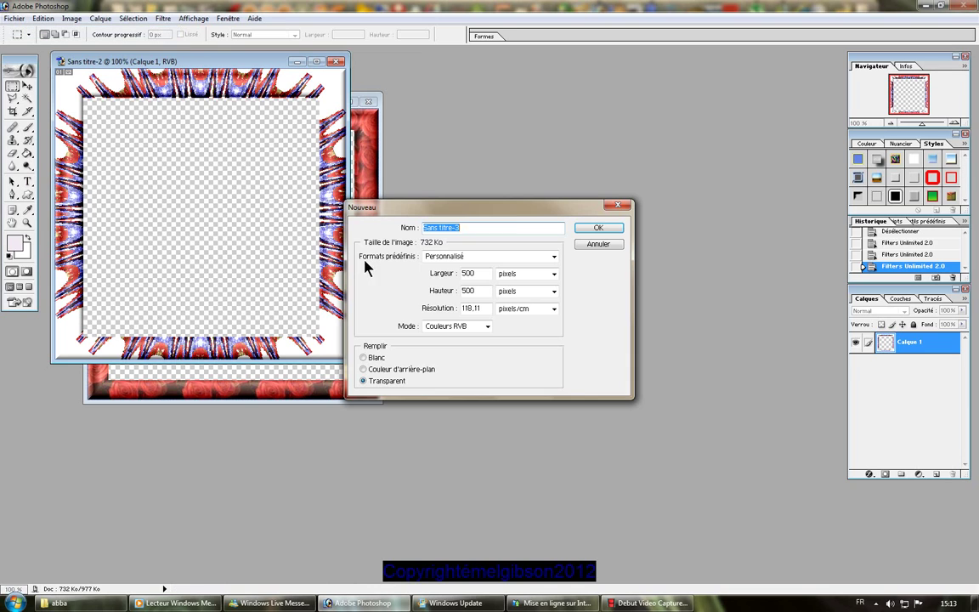
pyautogui.click(597, 228)
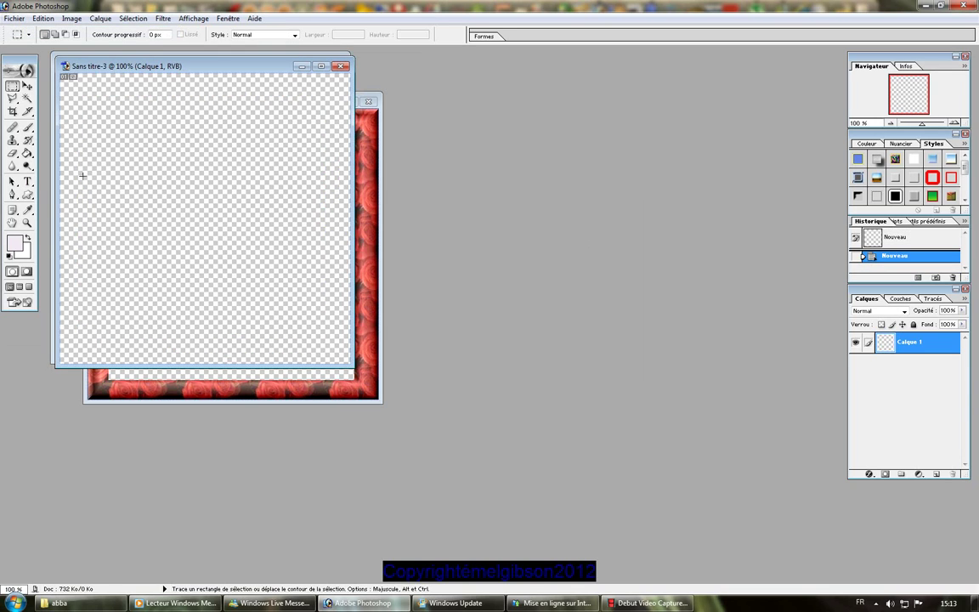
# - Set the foreground colour to dark purple 73227B
pyautogui.click(12, 244)
pyautogui.click(457, 308)
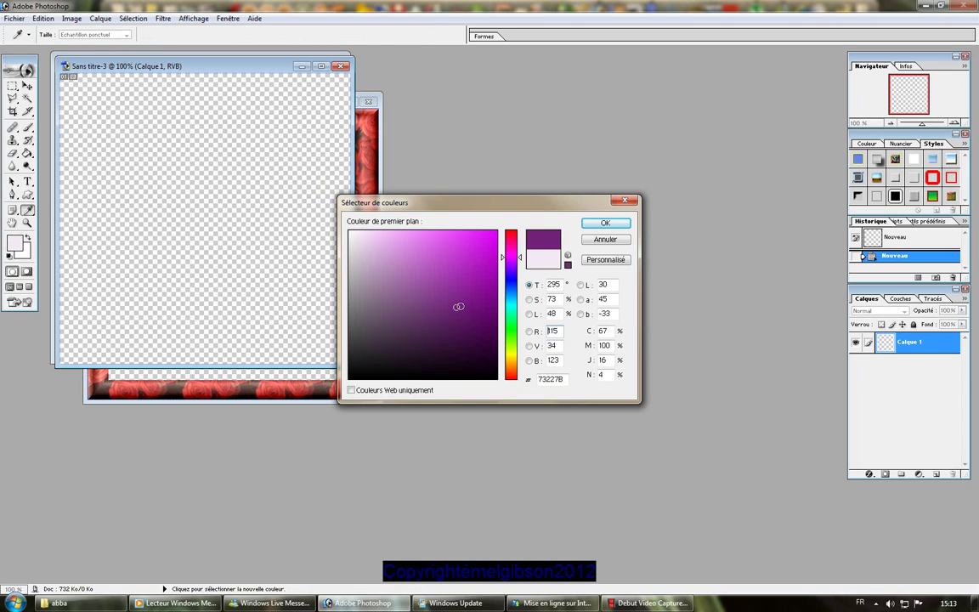
pyautogui.click(606, 224)
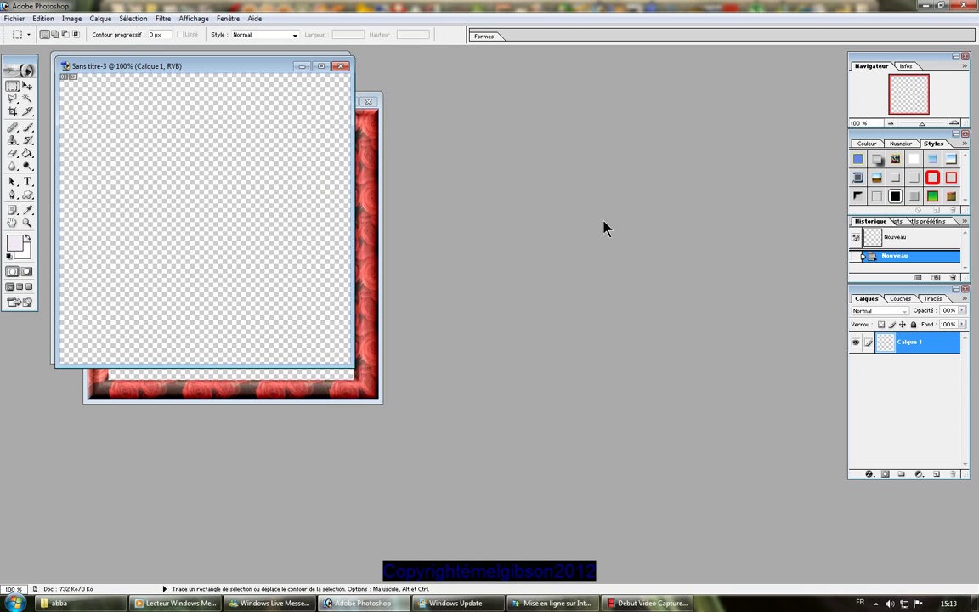
# - Fill the whole new canvas with the purple foreground colour instead of a pattern, using the Paint Bucket
pyautogui.click(28, 153)
pyautogui.click(110, 145)
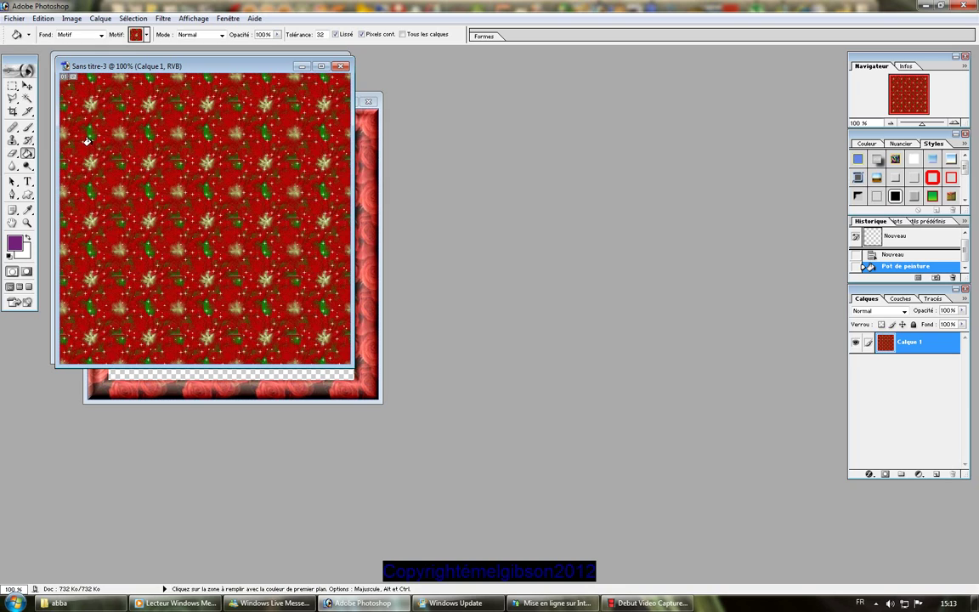
pyautogui.hotkey('ctrl', 'z')
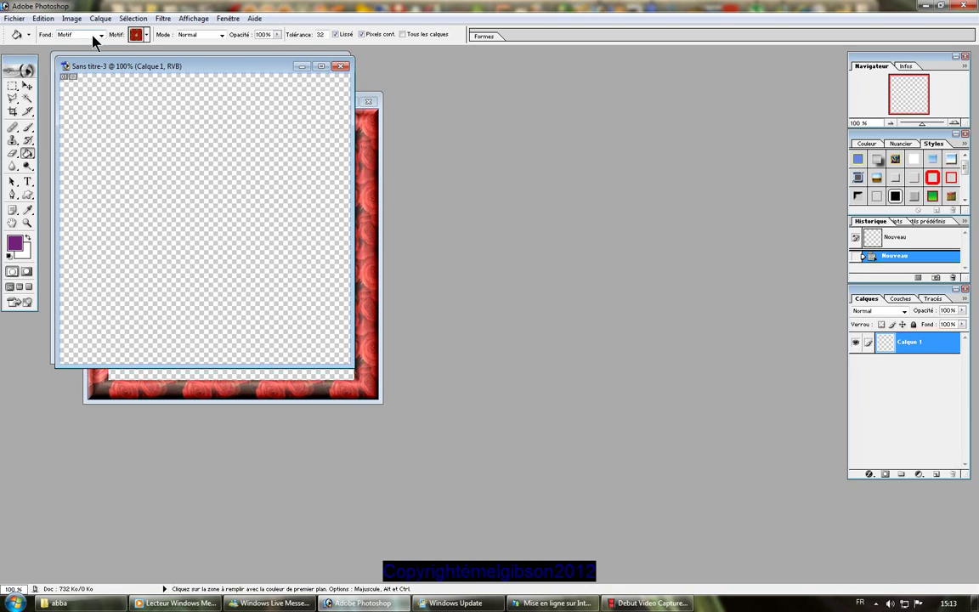
pyautogui.click(91, 34)
pyautogui.click(88, 42)
pyautogui.click(132, 150)
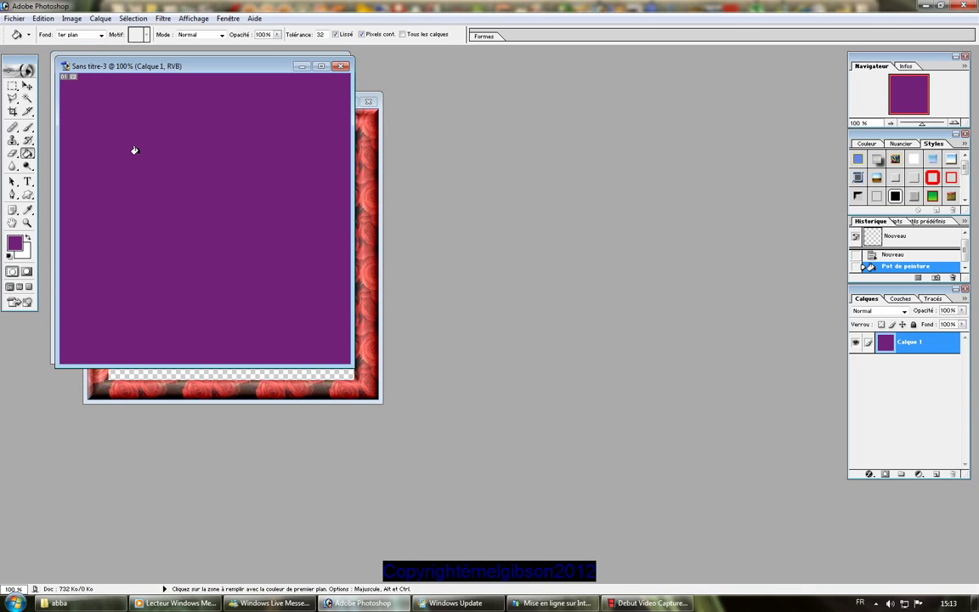
# - Apply the Effet mosaïque texture to the purple canvas with tile size 12, joint thickness 3 and joint lightness 9
pyautogui.click(161, 19)
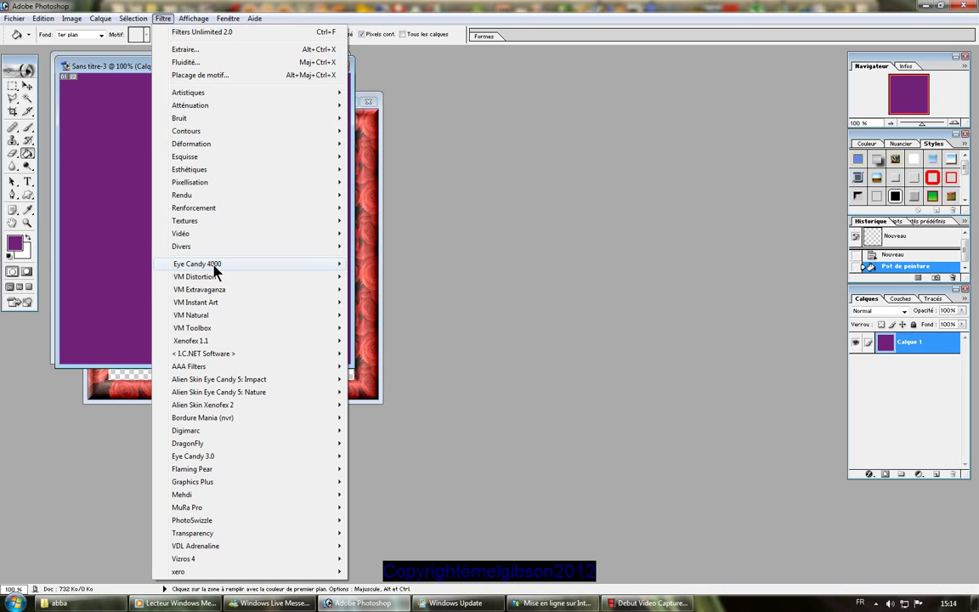
pyautogui.moveTo(212, 221)
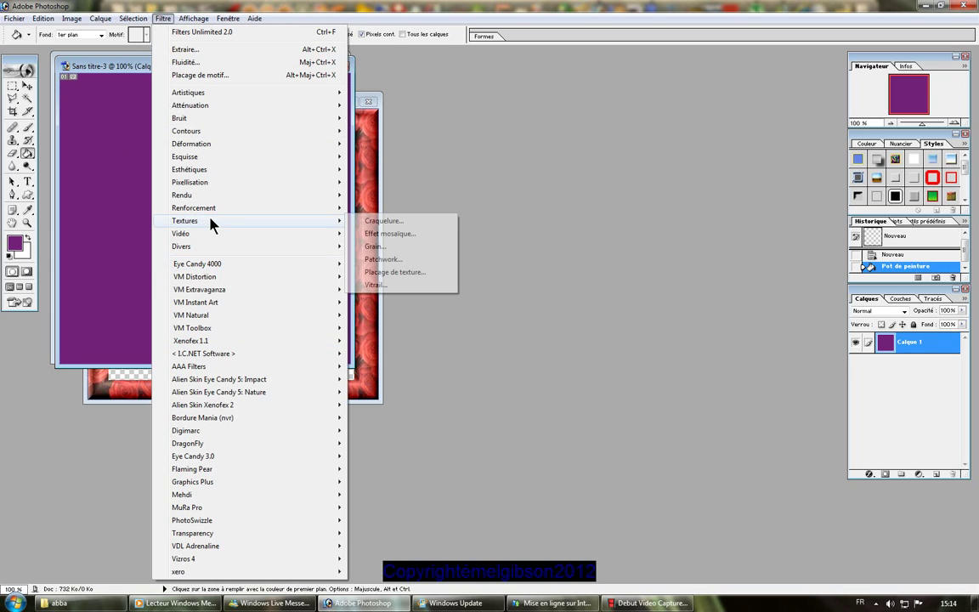
pyautogui.click(409, 234)
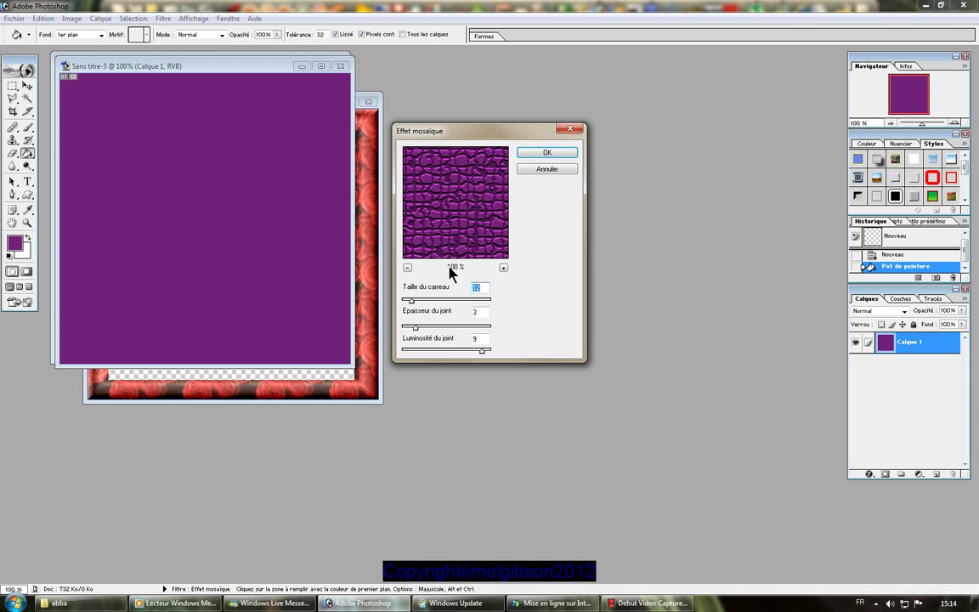
pyautogui.click(546, 154)
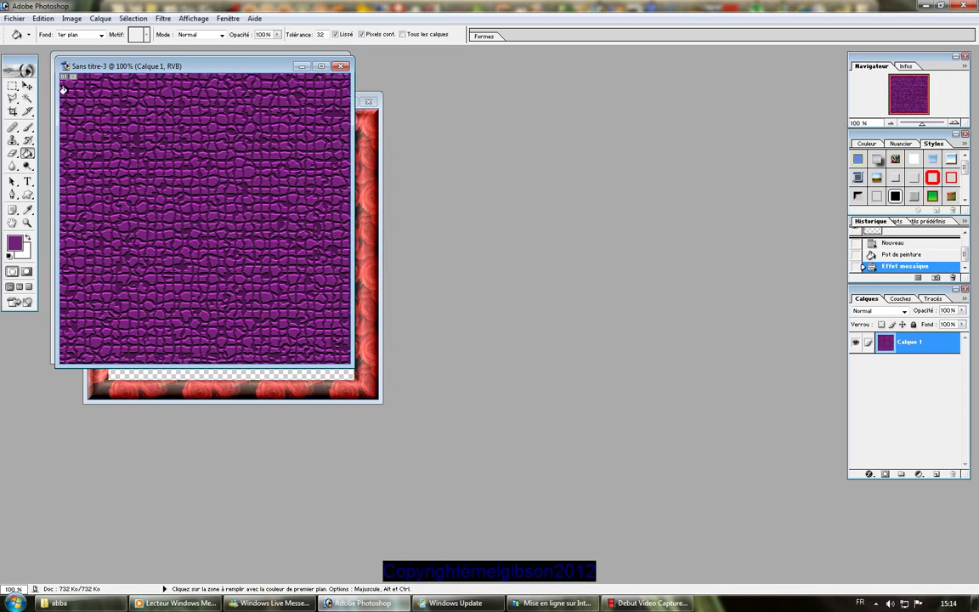
# - Cut out the centre of the purple mosaic with a rectangular selection, leaving a narrow border on all sides, and deselect
pyautogui.click(11, 85)
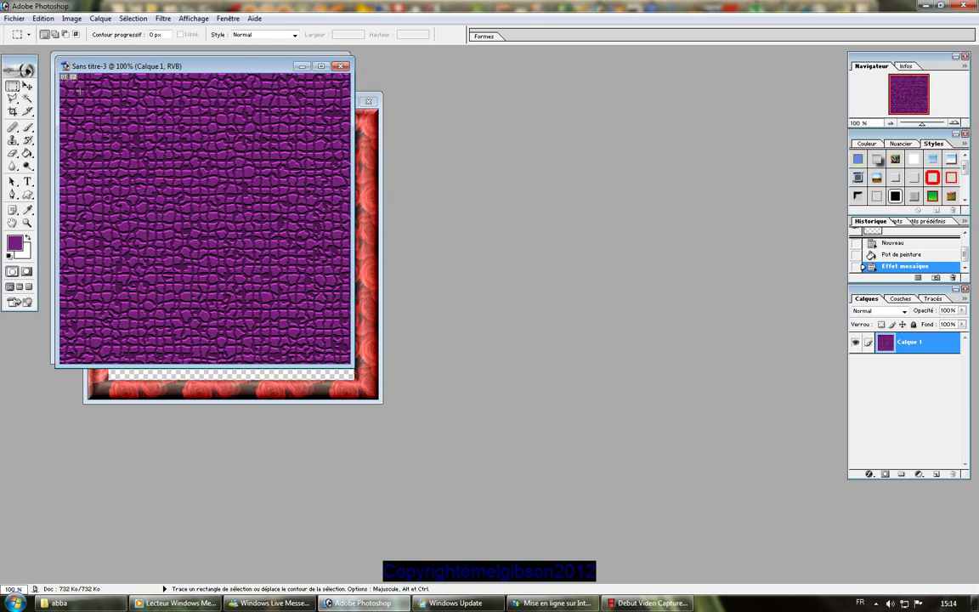
pyautogui.moveTo(79, 88); pyautogui.dragTo(332, 349)
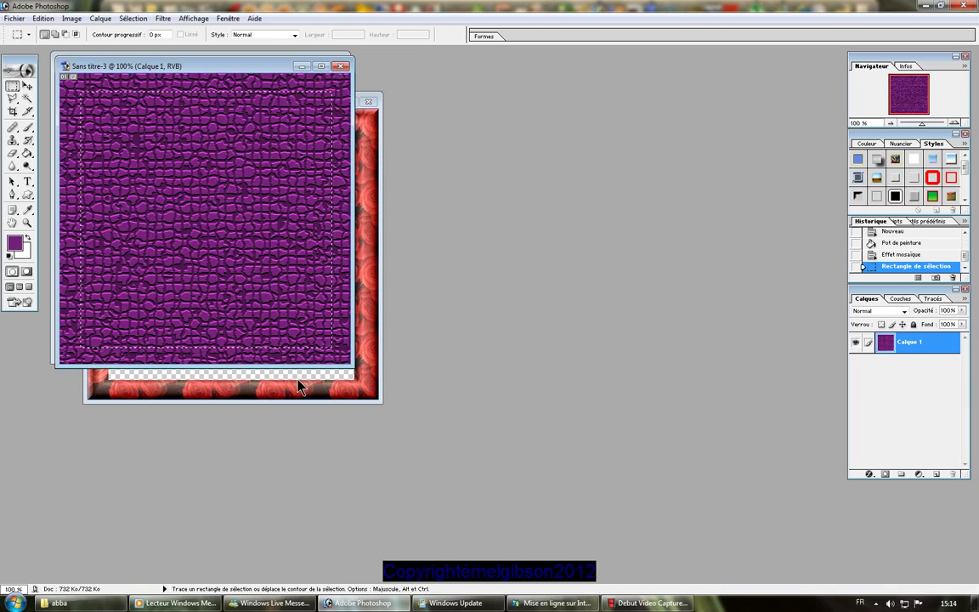
pyautogui.press('Delete')
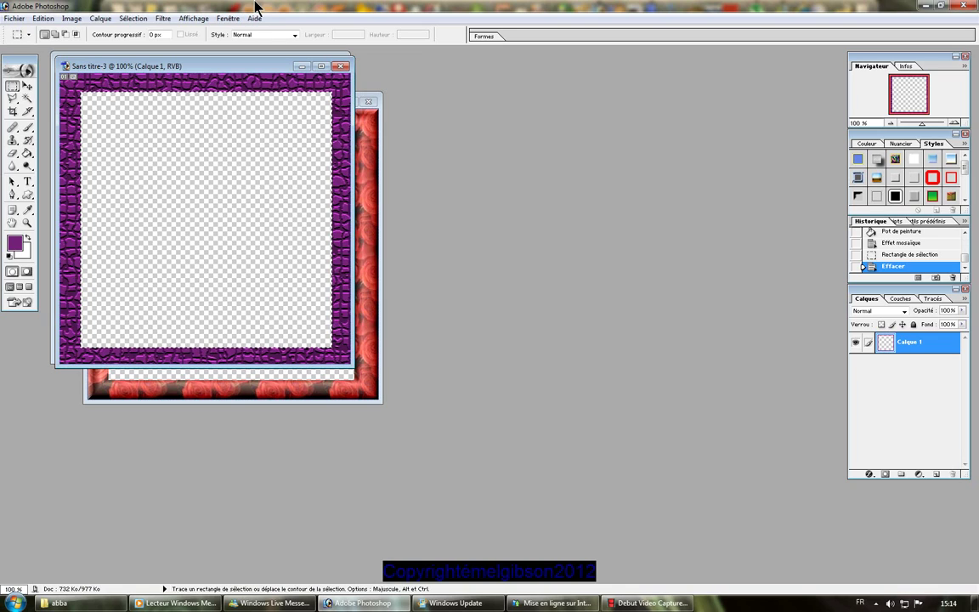
pyautogui.click(133, 19)
pyautogui.click(145, 45)
# - Apply the Bordure Mania filter Angles chanfreinés to the purple border with its bevel value raised slightly above 0
pyautogui.click(162, 19)
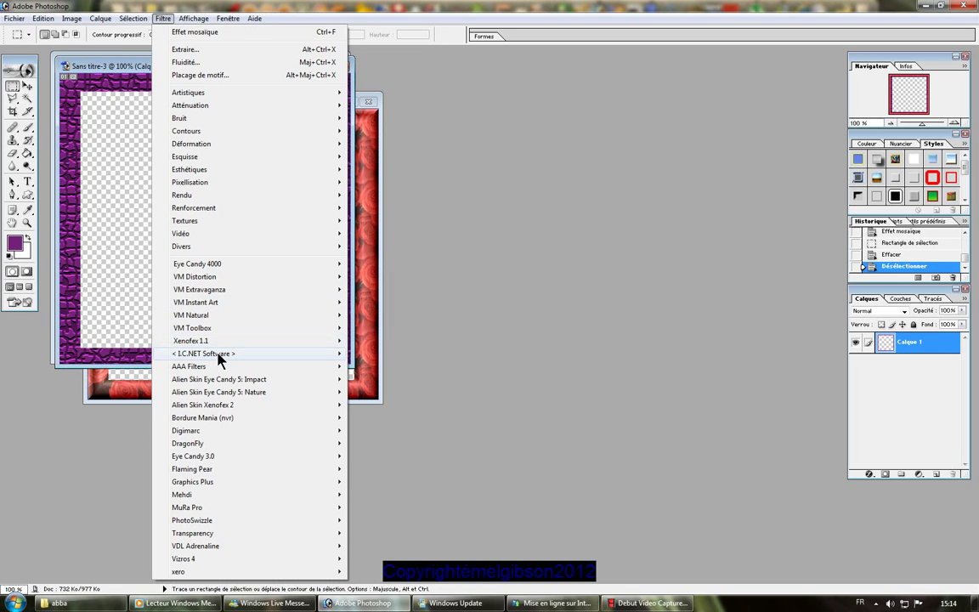
pyautogui.moveTo(334, 355)
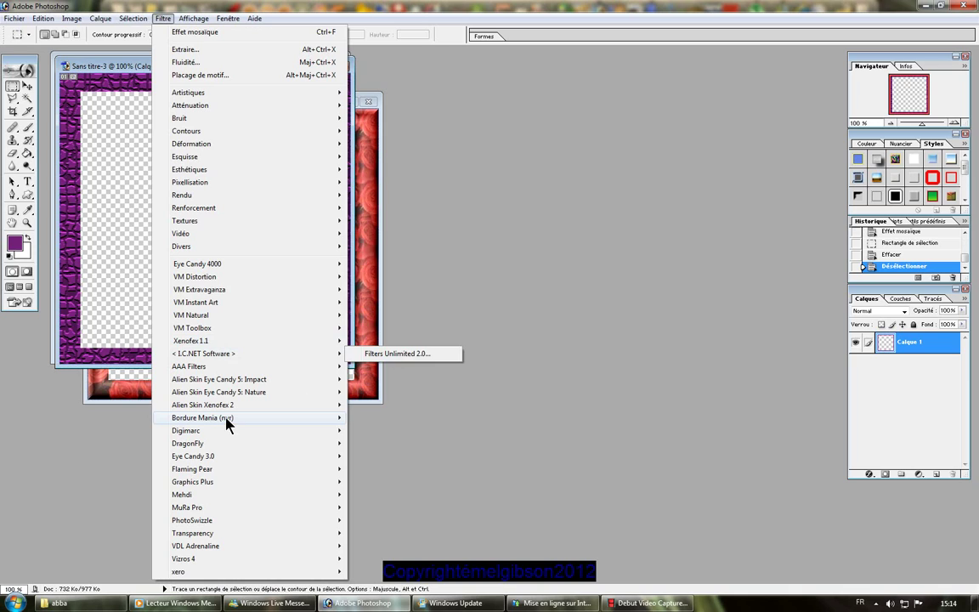
pyautogui.moveTo(227, 420)
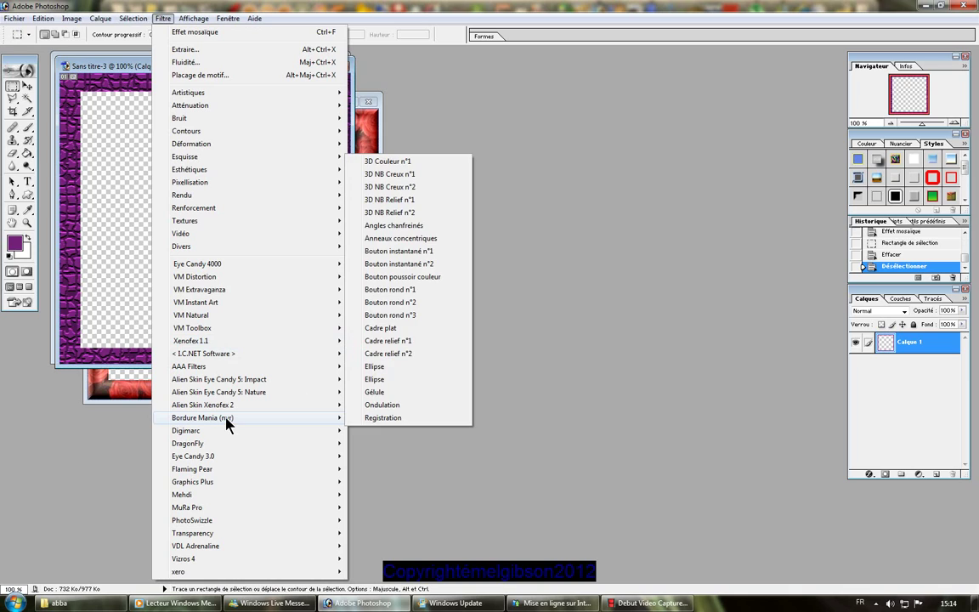
pyautogui.click(384, 226)
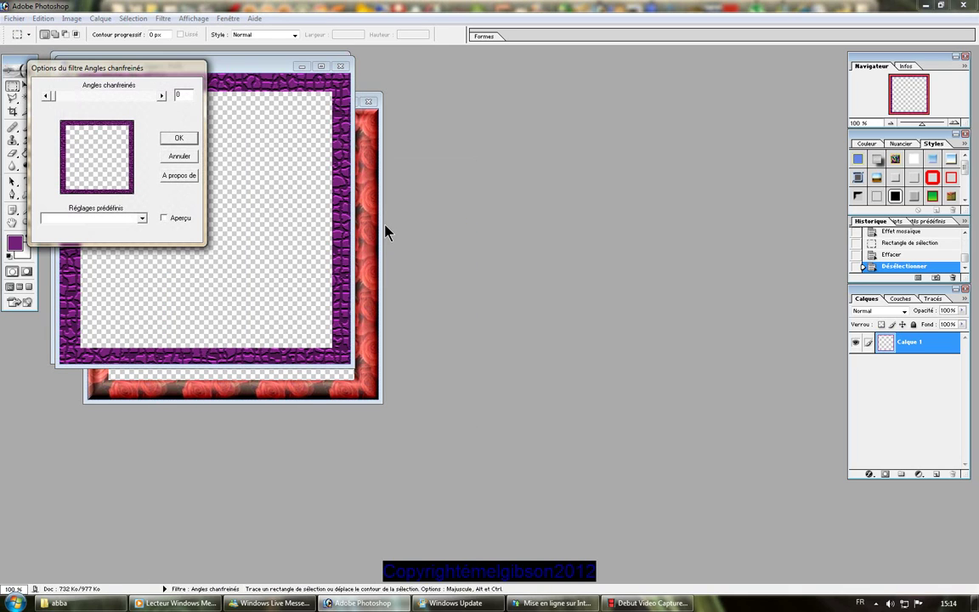
pyautogui.click(162, 96)
pyautogui.click(163, 96)
pyautogui.click(179, 138)
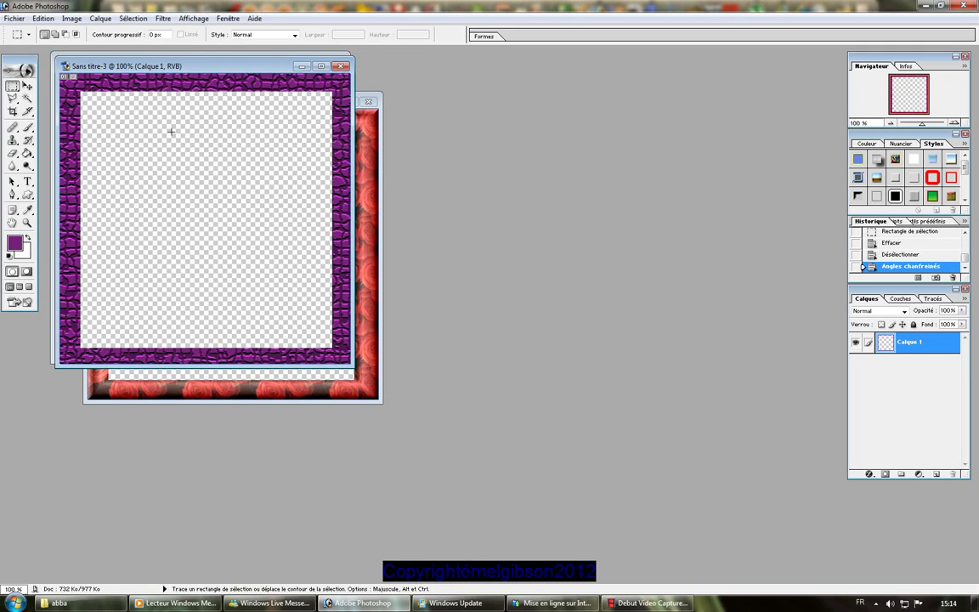